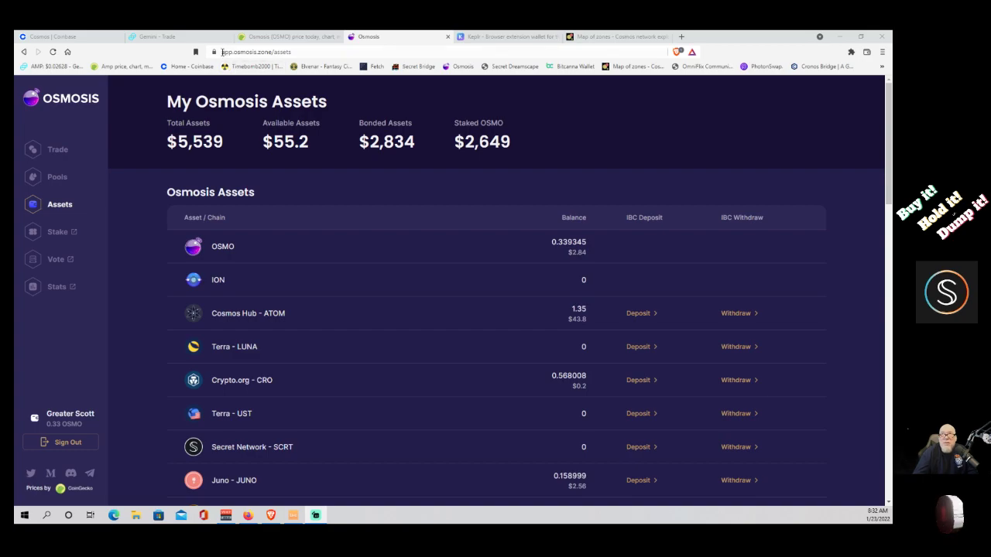
Step: Check the Osmosis site address and review the list of installed wallet extensions
{"action": "left_click_drag", "start_coordinate": [222, 52], "coordinate": [276, 52]}
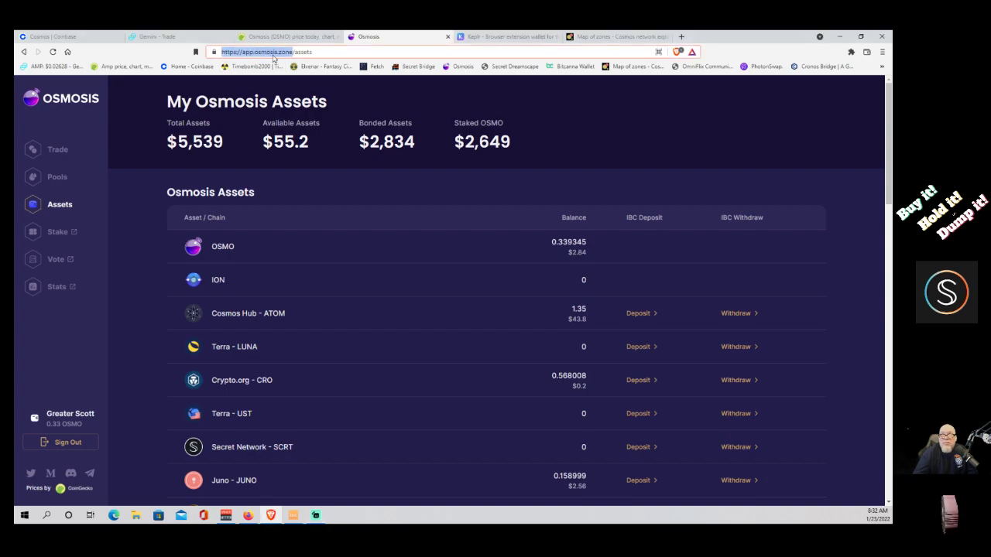
{"action": "left_click", "coordinate": [851, 51]}
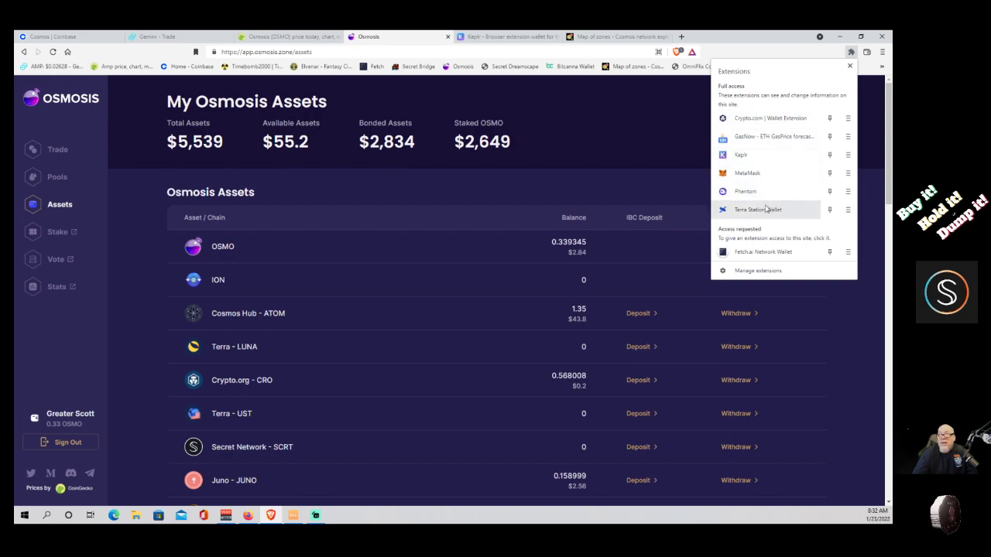
{"action": "left_click", "coordinate": [643, 134]}
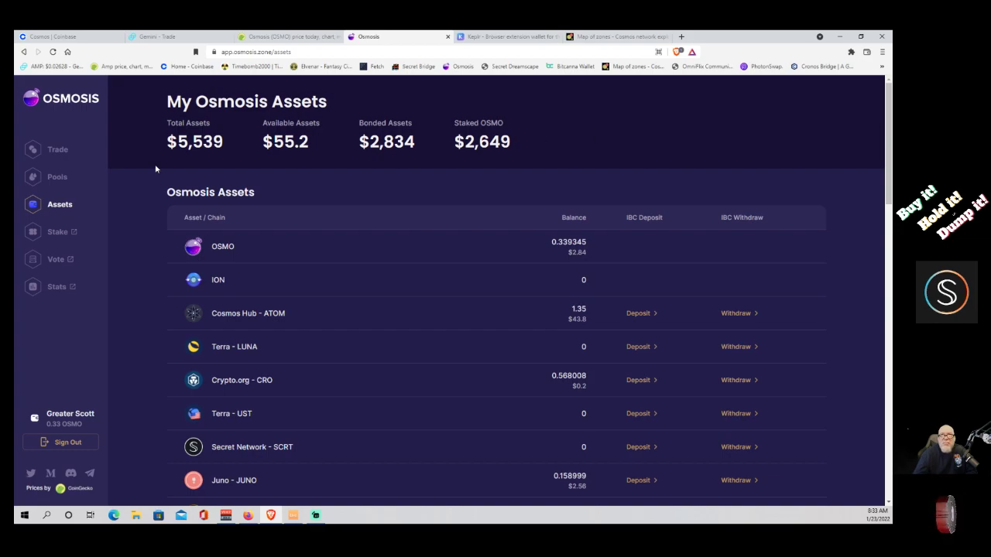
Step: Review the incentivized liquidity pools and the bonding details of Pool #6, ATOM/DVPN
{"action": "left_click", "coordinate": [64, 180]}
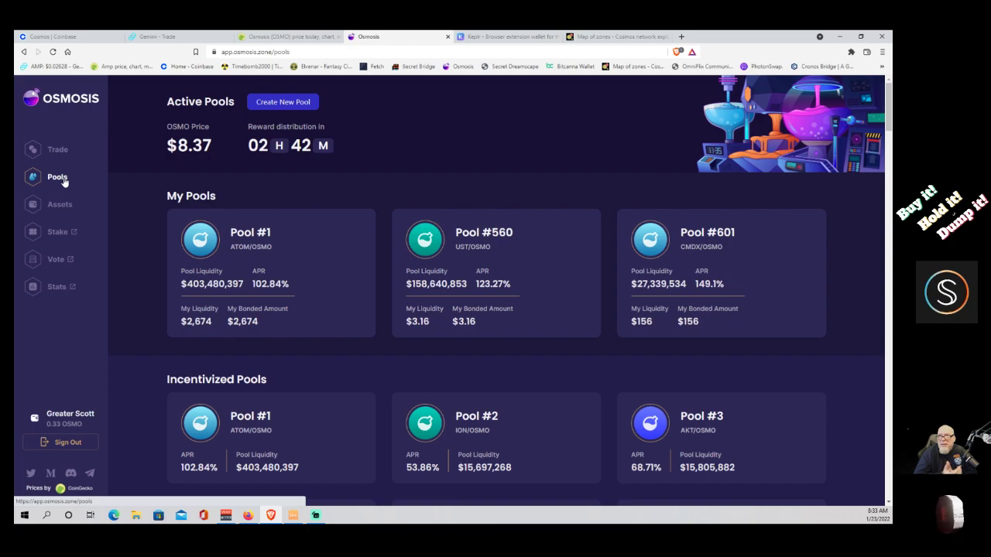
{"action": "left_click", "coordinate": [65, 180]}
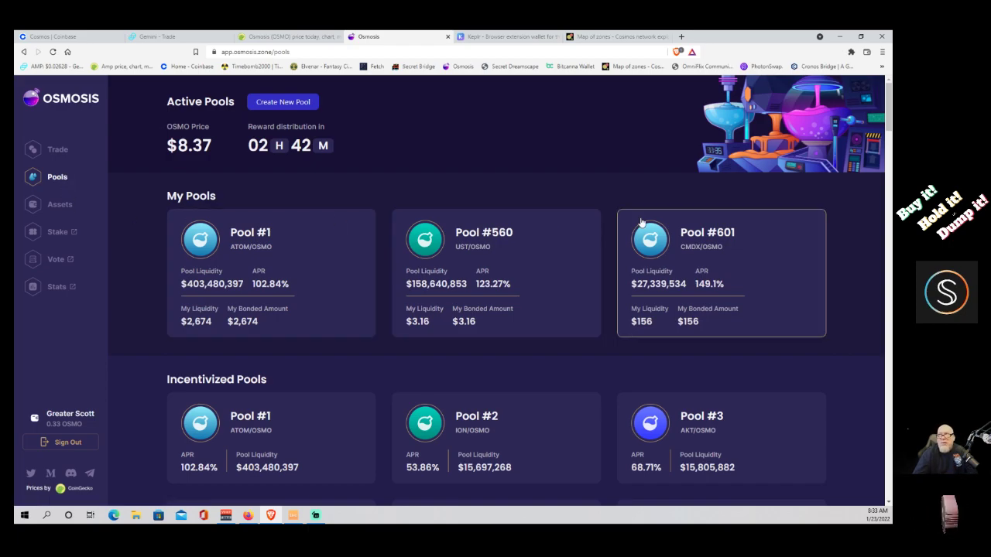
{"action": "mouse_move", "coordinate": [888, 113]}
{"action": "left_mouse_down"}
{"action": "mouse_move", "coordinate": [883, 374]}
{"action": "mouse_move", "coordinate": [888, 113]}
{"action": "left_mouse_up"}
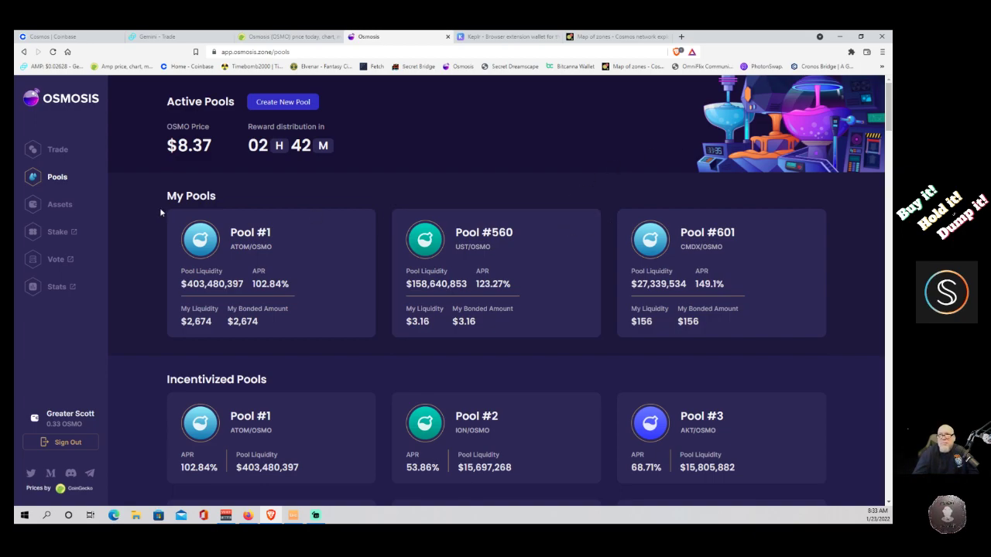
{"action": "scroll", "coordinate": [153, 264], "scroll_direction": "down", "scroll_amount": 4}
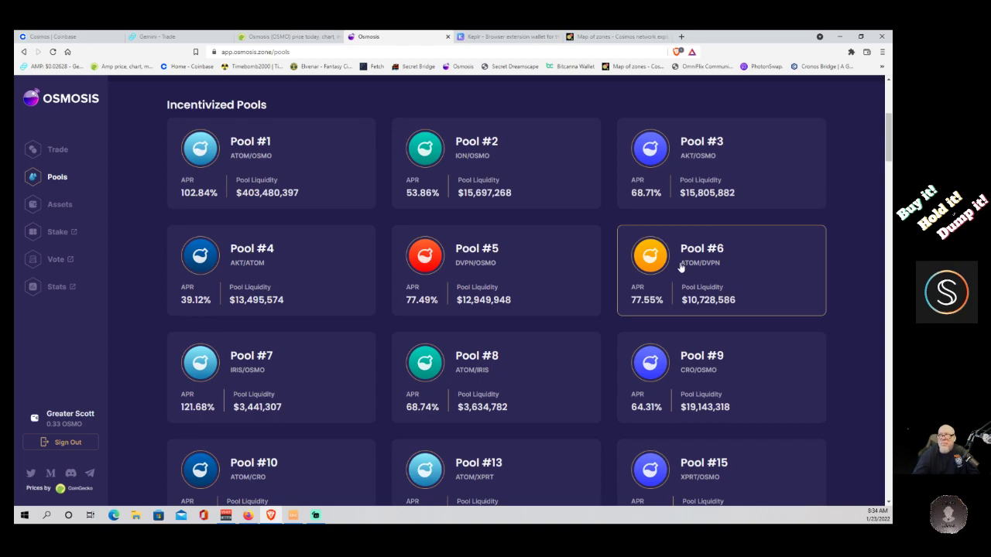
{"action": "left_click_drag", "start_coordinate": [680, 264], "coordinate": [723, 272]}
{"action": "left_click", "coordinate": [723, 271]}
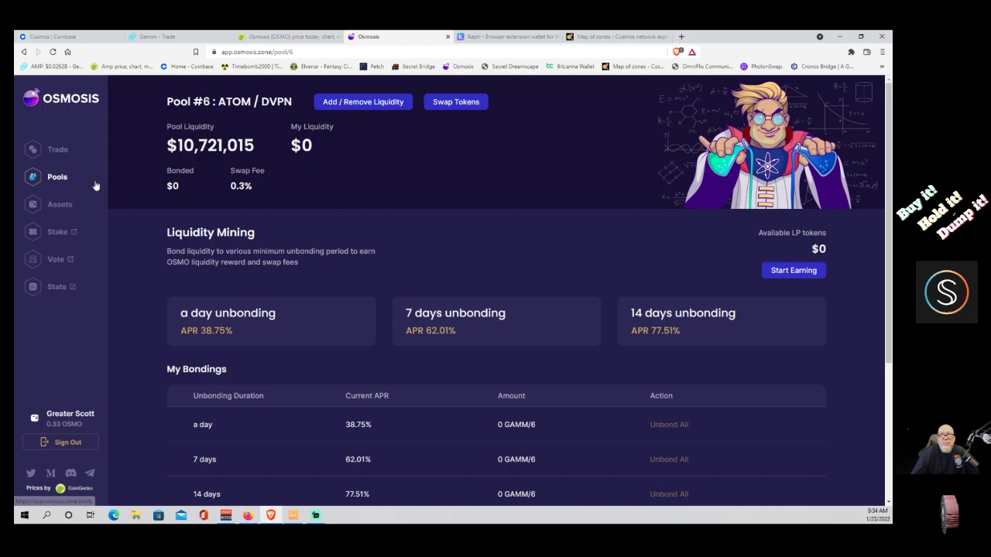
Step: Check the Cosmos Hub ATOM balance and set up a trade from ATOM to DVPN
{"action": "left_click", "coordinate": [60, 206]}
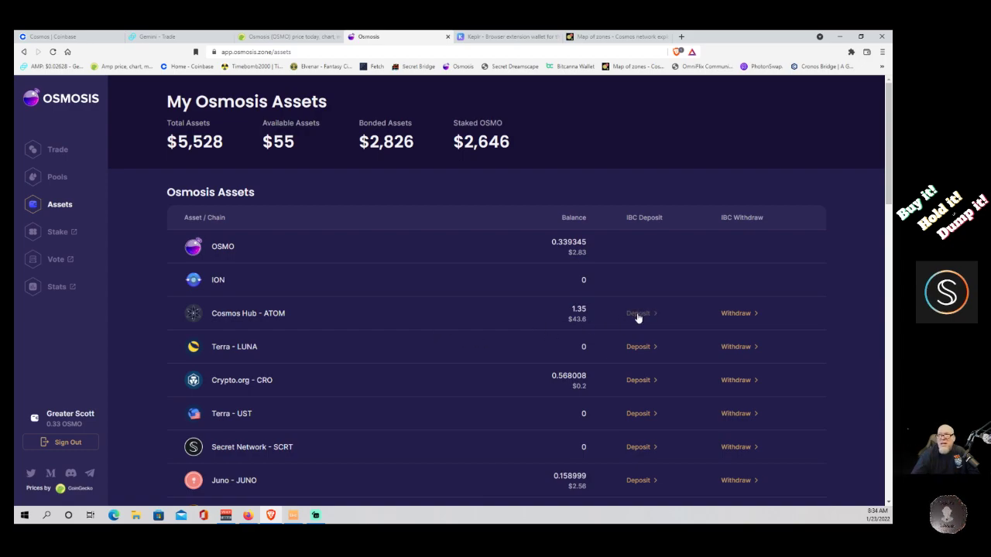
{"action": "left_click_drag", "start_coordinate": [566, 319], "coordinate": [595, 326]}
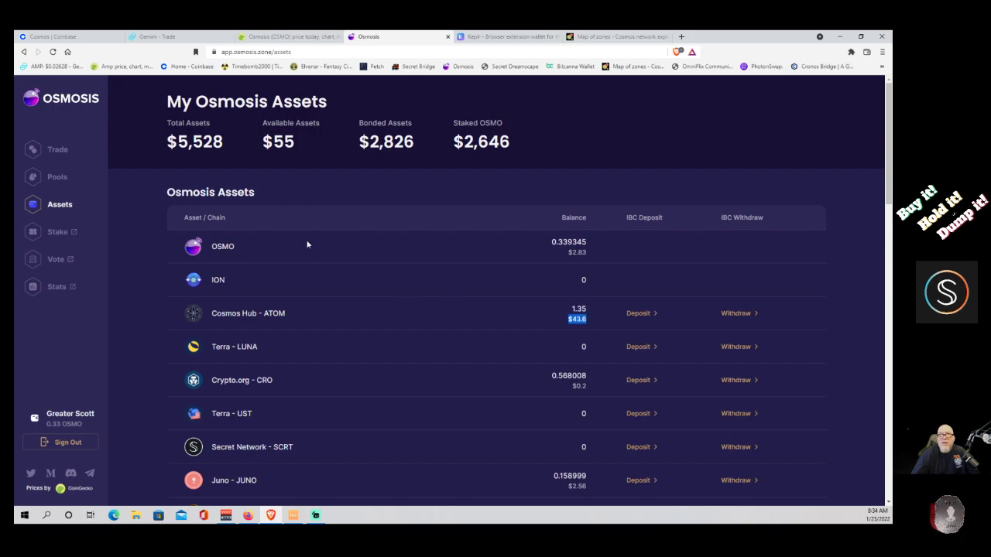
{"action": "left_click", "coordinate": [62, 155]}
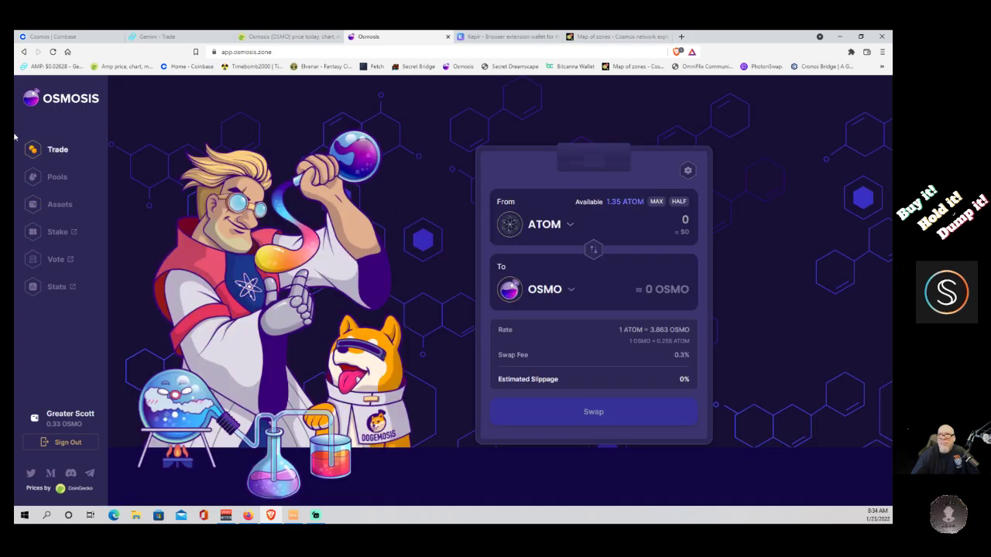
{"action": "left_click", "coordinate": [570, 290]}
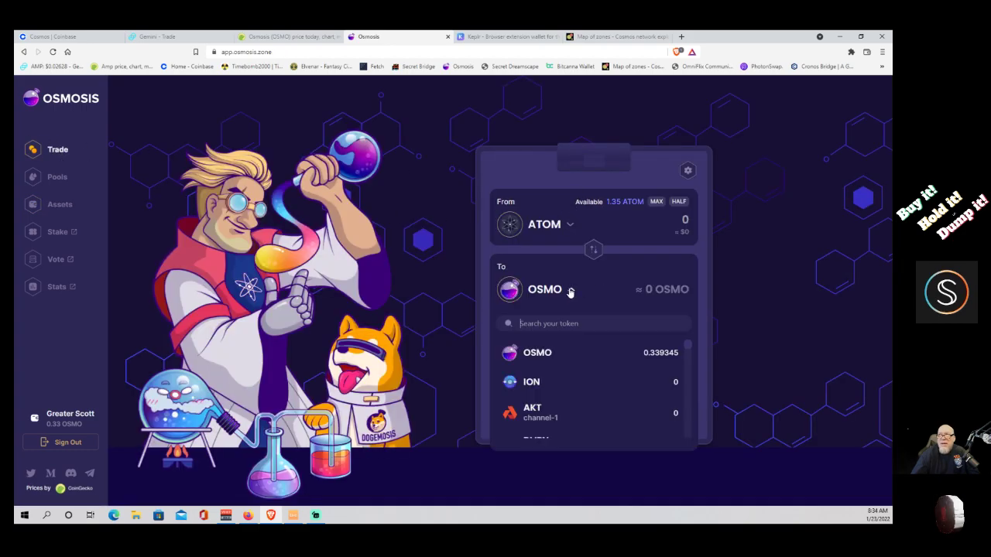
{"action": "scroll", "coordinate": [576, 381], "scroll_direction": "down", "scroll_amount": 1}
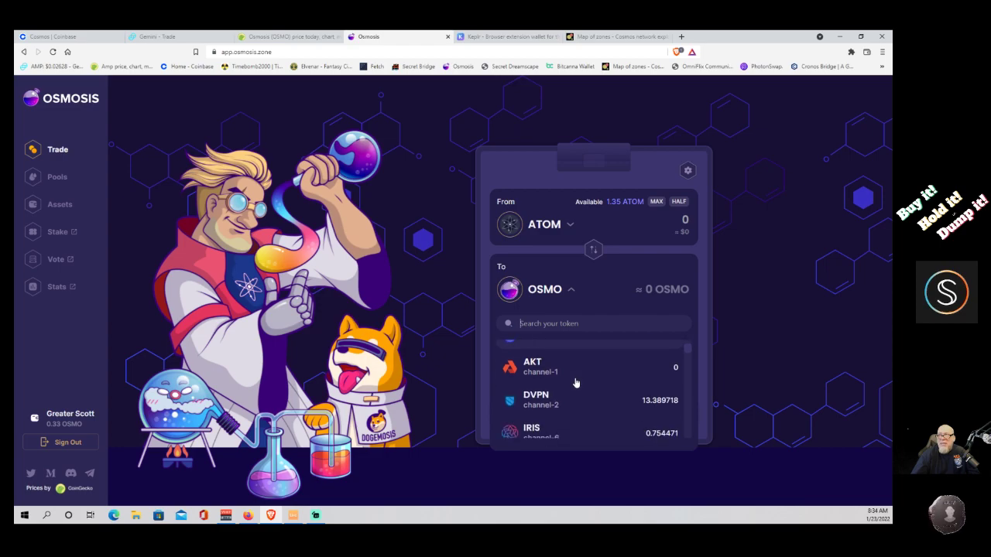
{"action": "left_click", "coordinate": [536, 401]}
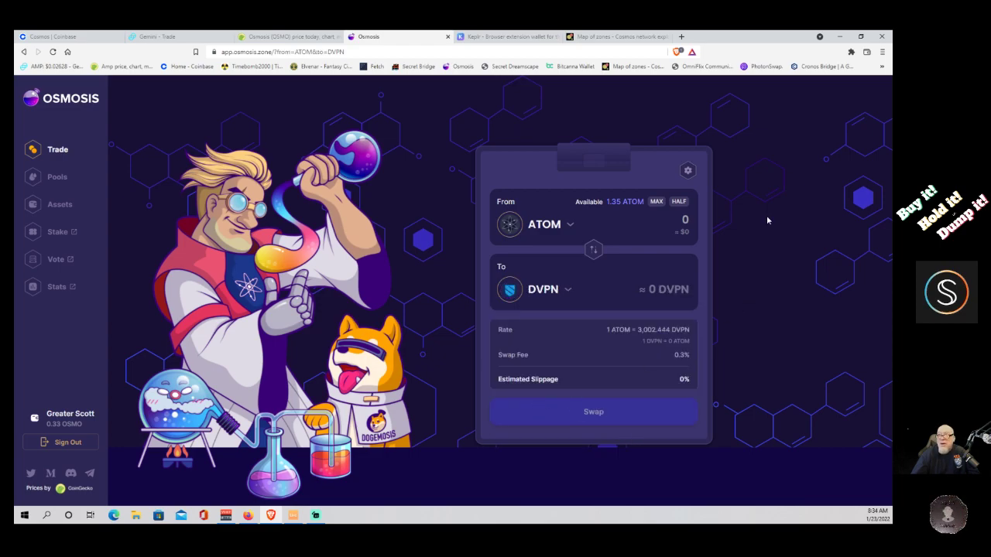
Step: Swap half of the available ATOM, 0.675, for DVPN and approve the transaction in the Keplr wallet with the average fee
{"action": "left_click", "coordinate": [679, 202]}
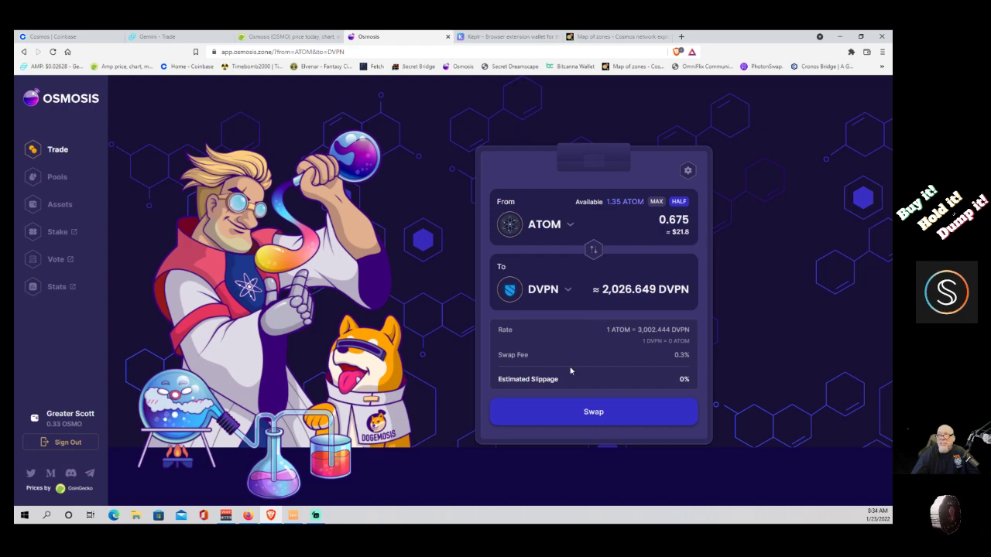
{"action": "left_click", "coordinate": [606, 415]}
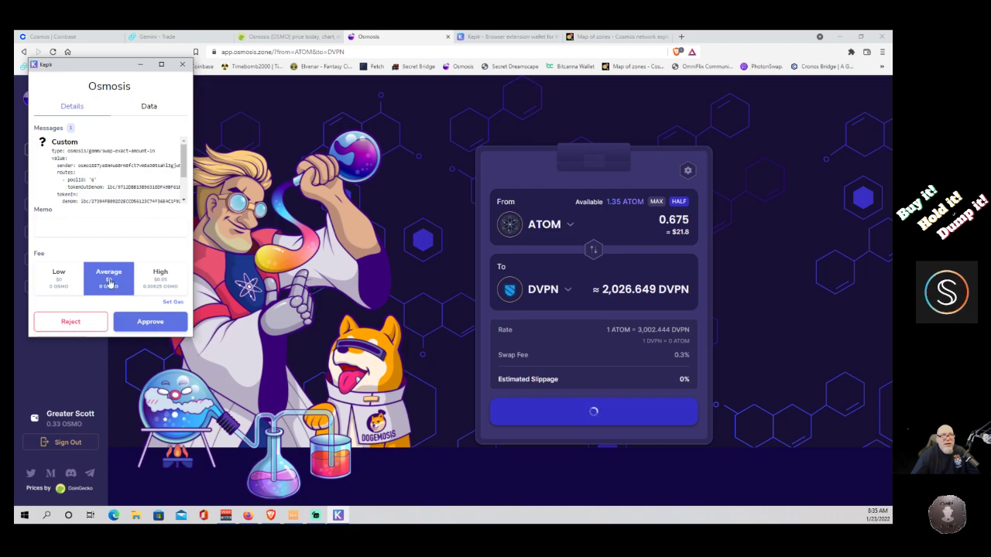
{"action": "left_click", "coordinate": [154, 323]}
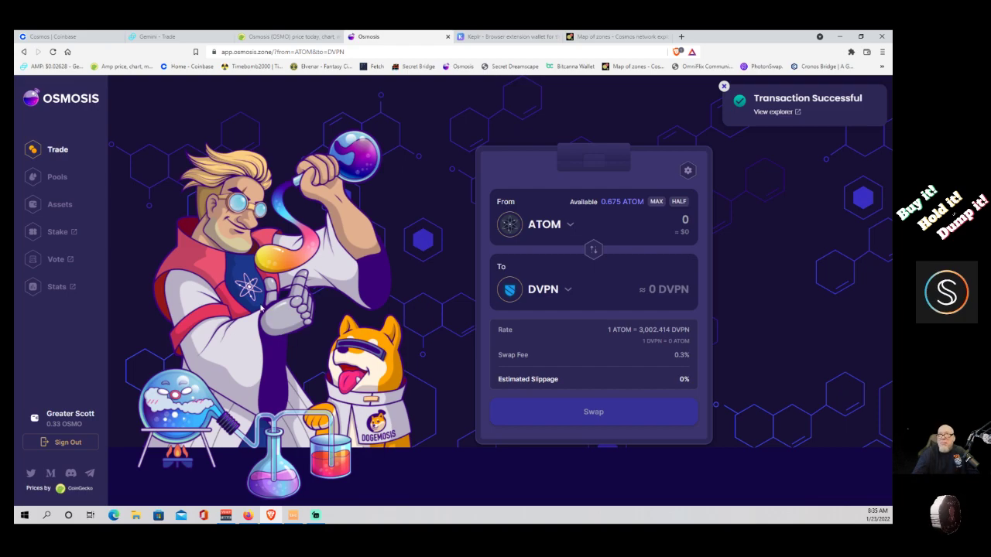
Step: Examine the asset balances and compare the dollar values of the Sentinel DVPN and Cosmos Hub ATOM holdings
{"action": "left_click", "coordinate": [72, 206]}
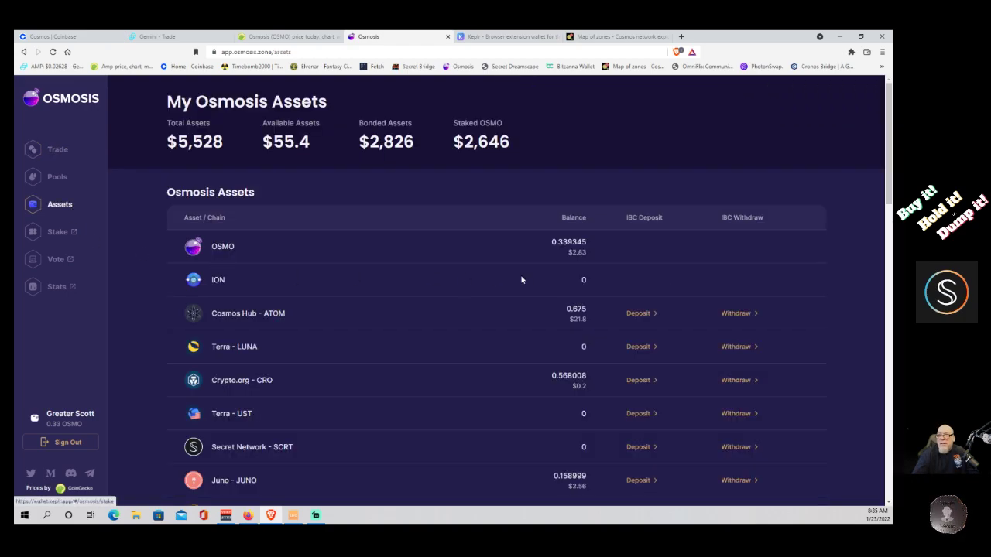
{"action": "scroll", "coordinate": [492, 313], "scroll_direction": "down", "scroll_amount": 4}
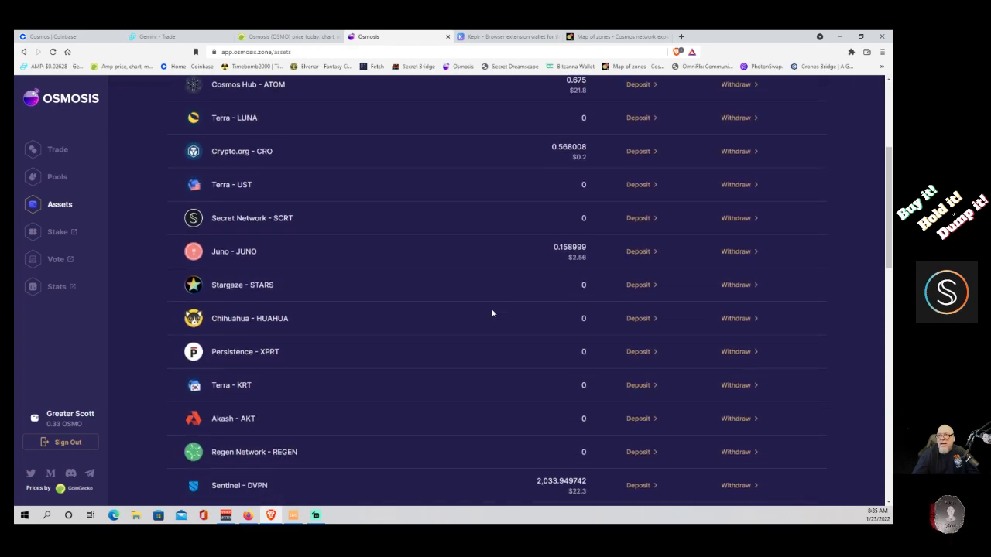
{"action": "scroll", "coordinate": [491, 313], "scroll_direction": "down", "scroll_amount": 4}
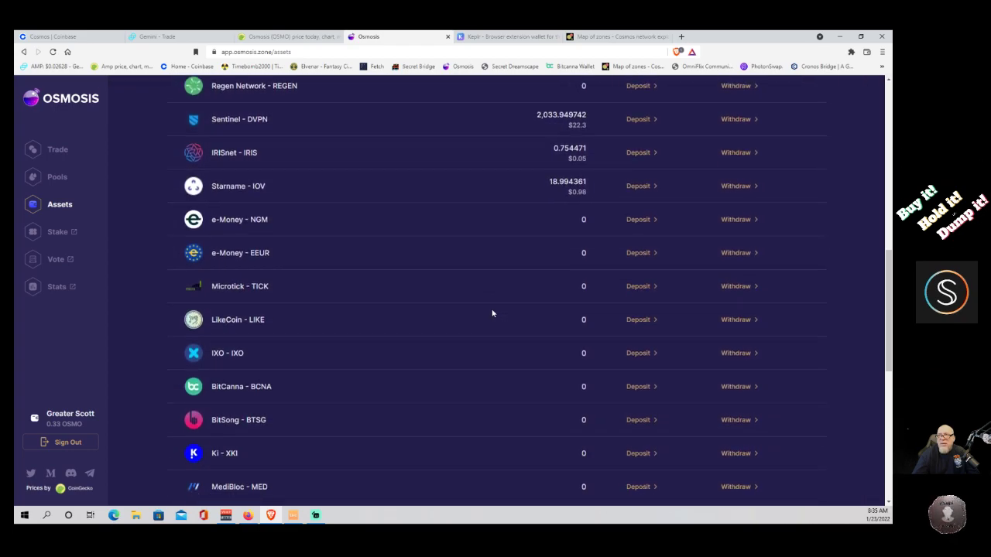
{"action": "scroll", "coordinate": [492, 313], "scroll_direction": "down", "scroll_amount": 1}
{"action": "scroll", "coordinate": [491, 312], "scroll_direction": "down", "scroll_amount": 3}
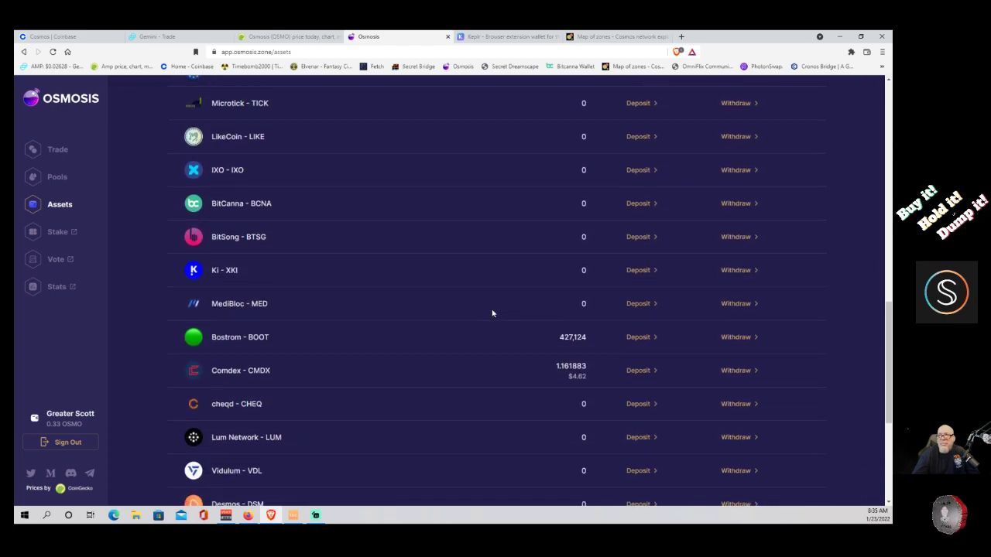
{"action": "scroll", "coordinate": [492, 313], "scroll_direction": "up", "scroll_amount": 3}
{"action": "scroll", "coordinate": [492, 313], "scroll_direction": "up", "scroll_amount": 3}
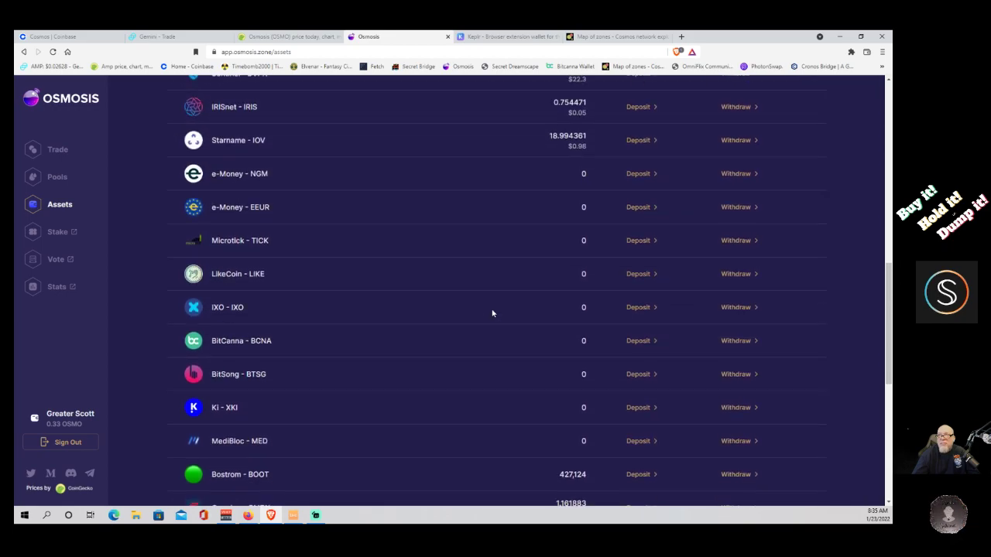
{"action": "scroll", "coordinate": [491, 312], "scroll_direction": "up", "scroll_amount": 1}
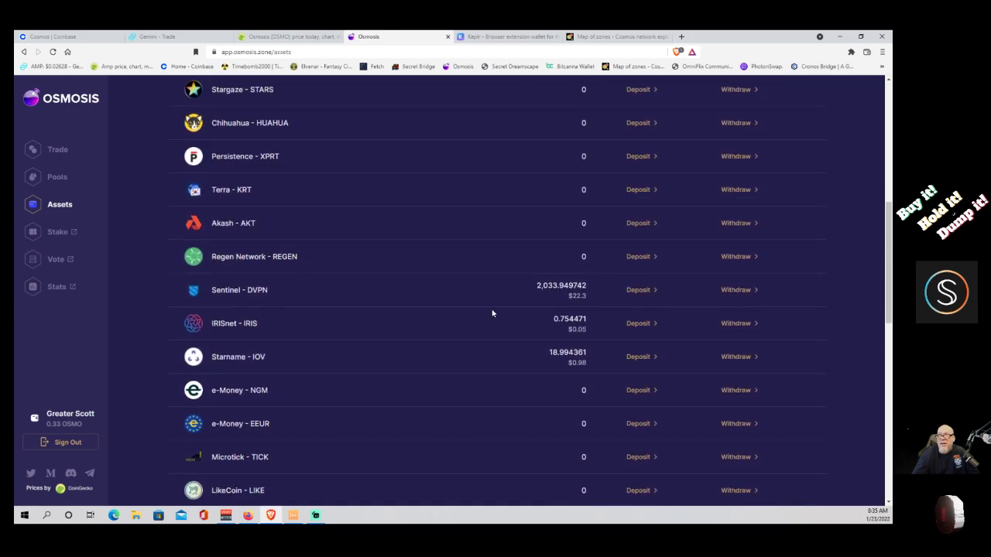
{"action": "left_click_drag", "start_coordinate": [567, 311], "coordinate": [594, 316]}
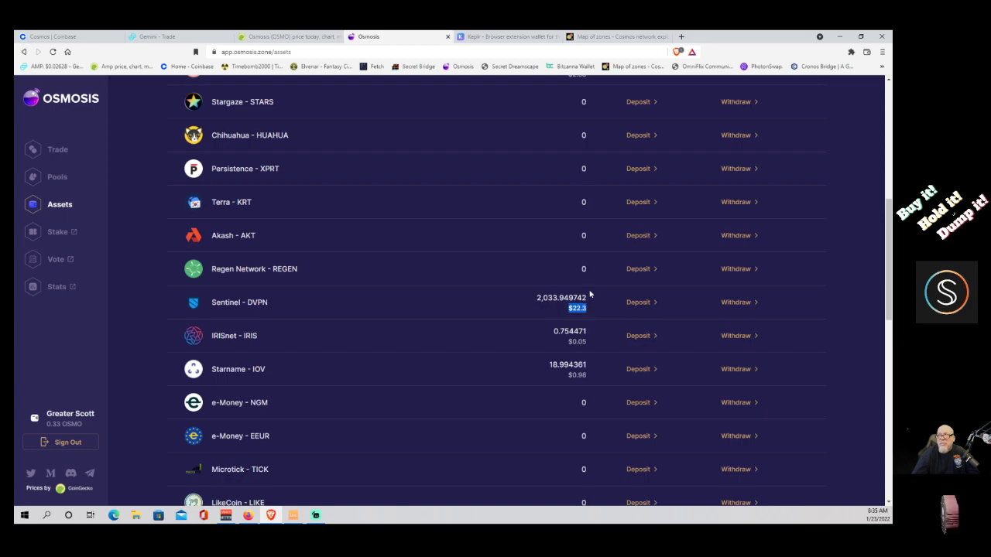
{"action": "scroll", "coordinate": [590, 295], "scroll_direction": "up", "scroll_amount": 5}
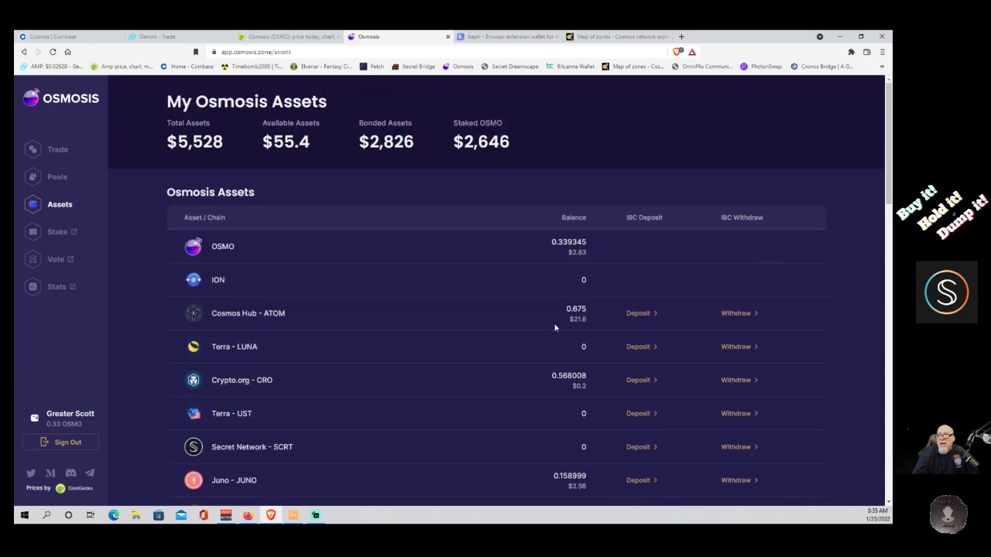
{"action": "left_click_drag", "start_coordinate": [566, 318], "coordinate": [592, 323]}
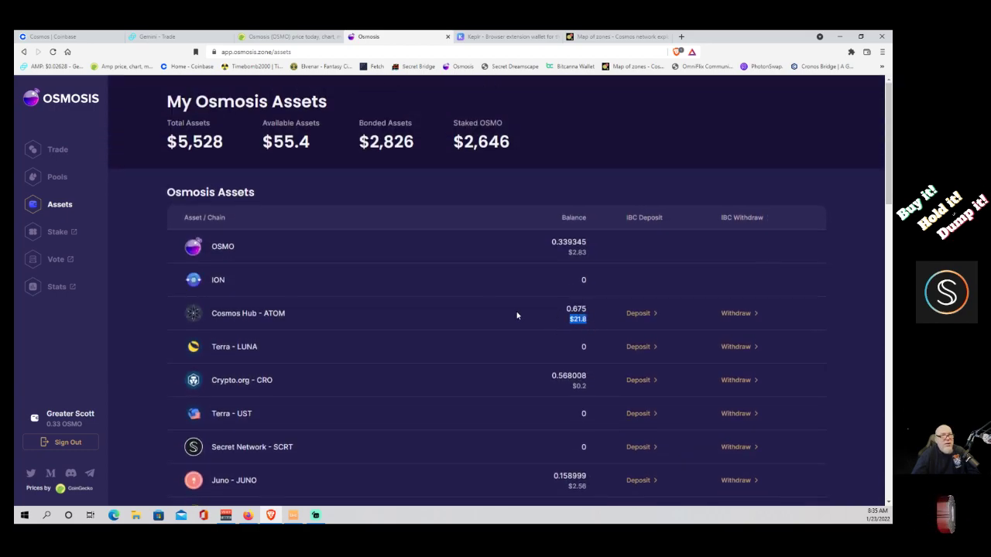
Step: Open the details of the incentivized Pool #6, ATOM/DVPN
{"action": "left_click", "coordinate": [64, 178]}
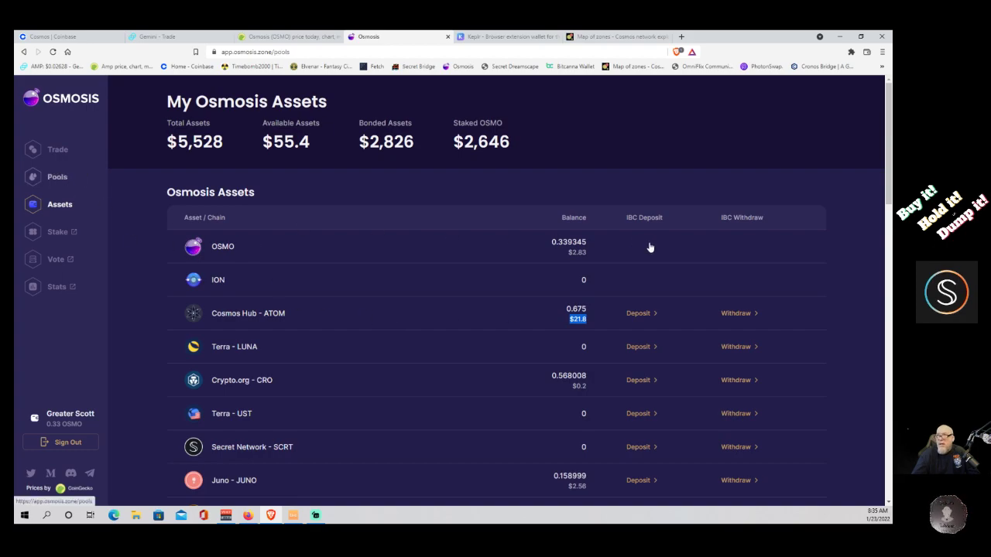
{"action": "scroll", "coordinate": [832, 354], "scroll_direction": "down", "scroll_amount": 3}
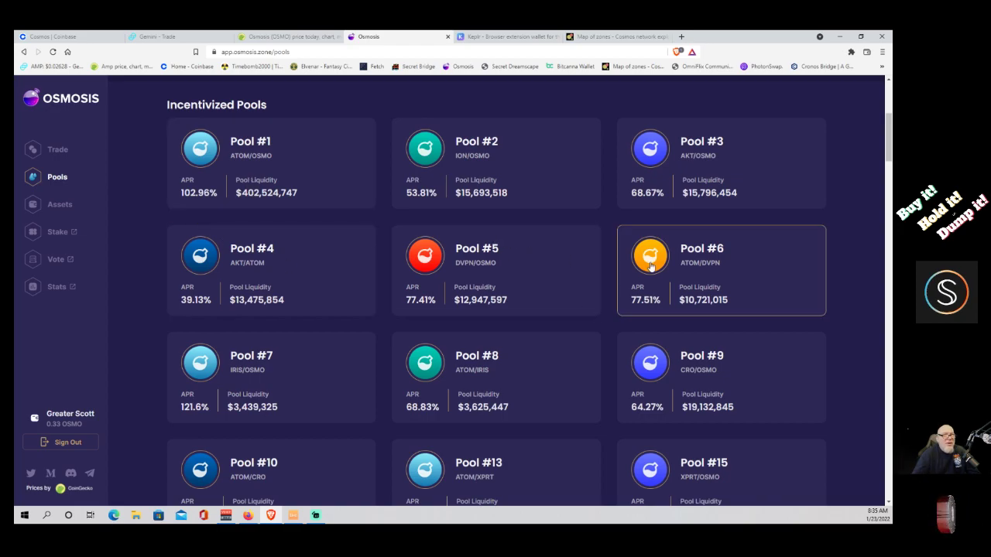
{"action": "left_click", "coordinate": [712, 288]}
{"action": "scroll", "coordinate": [719, 338], "scroll_direction": "up", "scroll_amount": 2}
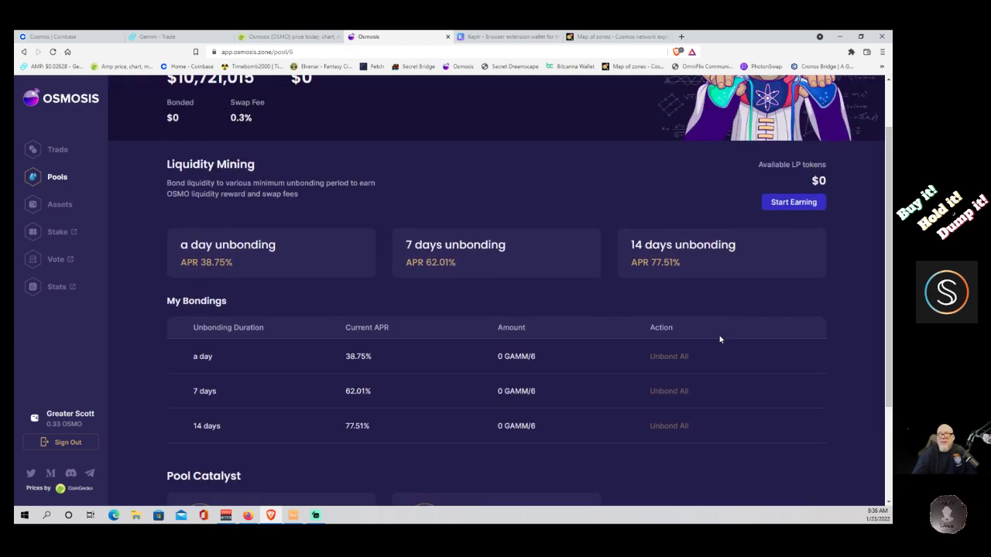
{"action": "scroll", "coordinate": [720, 339], "scroll_direction": "up", "scroll_amount": 1}
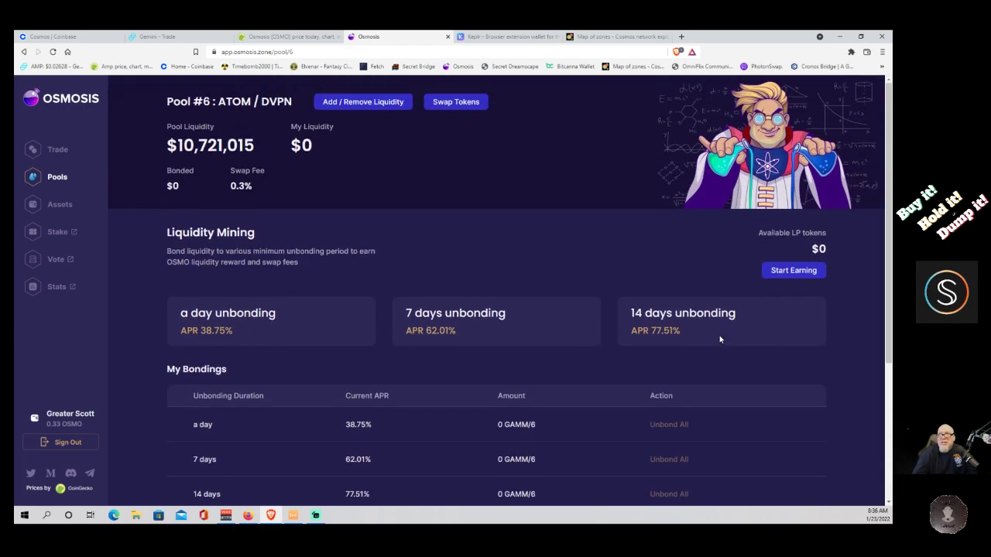
Step: Add 0.29033 ATOM and 2033.945 DVPN as liquidity to Pool #6, approve it in Keplr, and check the available LP tokens
{"action": "left_click", "coordinate": [363, 103]}
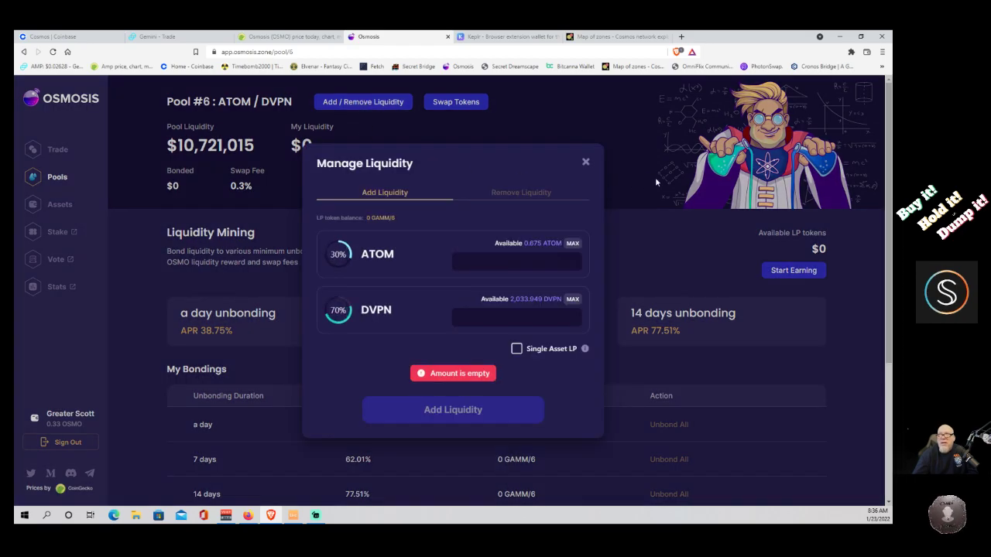
{"action": "left_click", "coordinate": [573, 244]}
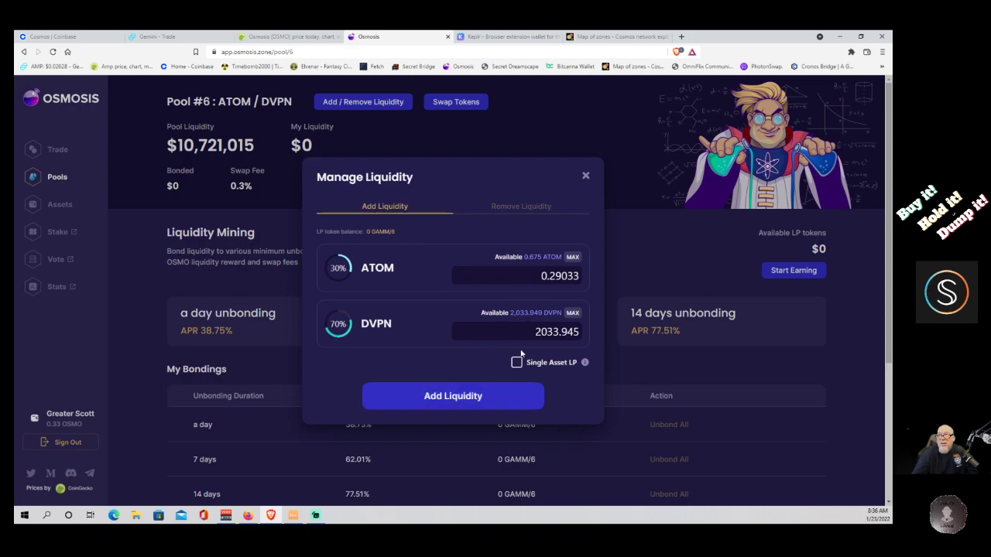
{"action": "left_click", "coordinate": [449, 398]}
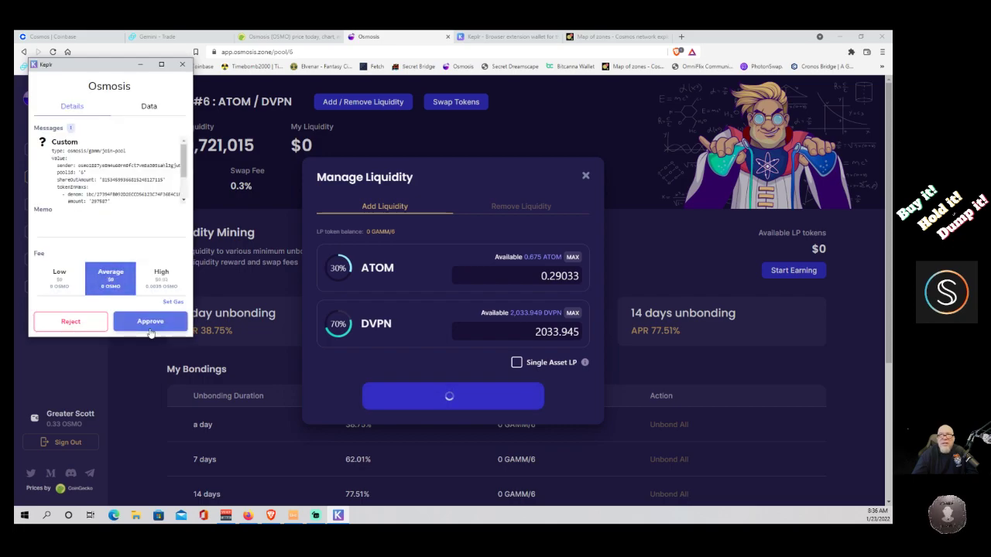
{"action": "left_click", "coordinate": [150, 322]}
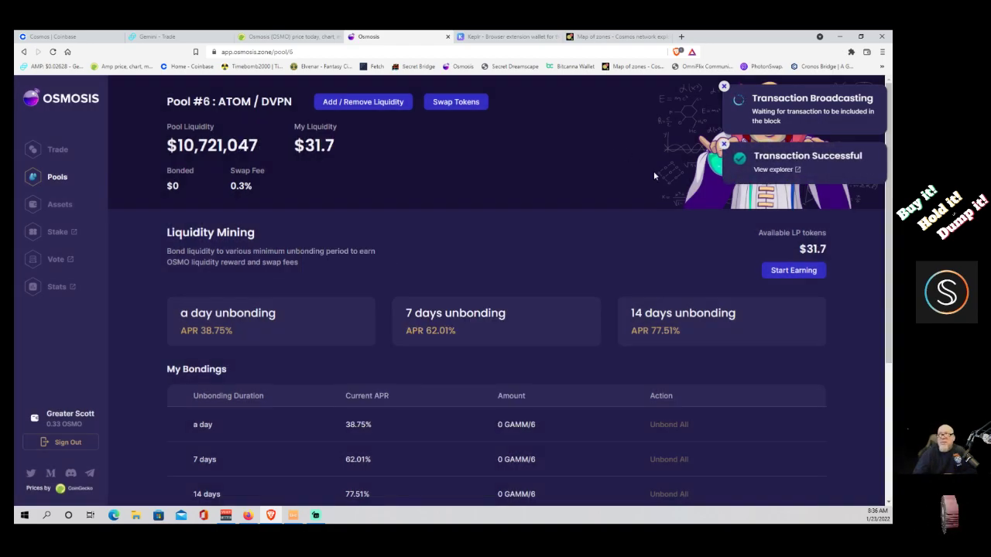
{"action": "left_click_drag", "start_coordinate": [786, 249], "coordinate": [836, 251]}
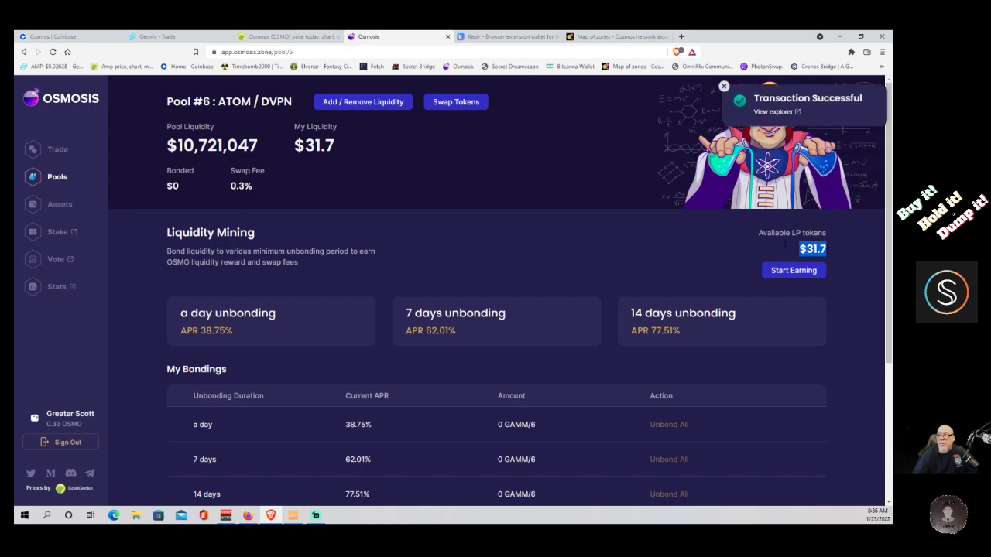
Step: Bond all 81534.599366815248127115 available LP tokens of Pool #6 with a one-day unbonding period and approve it in Keplr with the average fee
{"action": "left_click", "coordinate": [527, 216]}
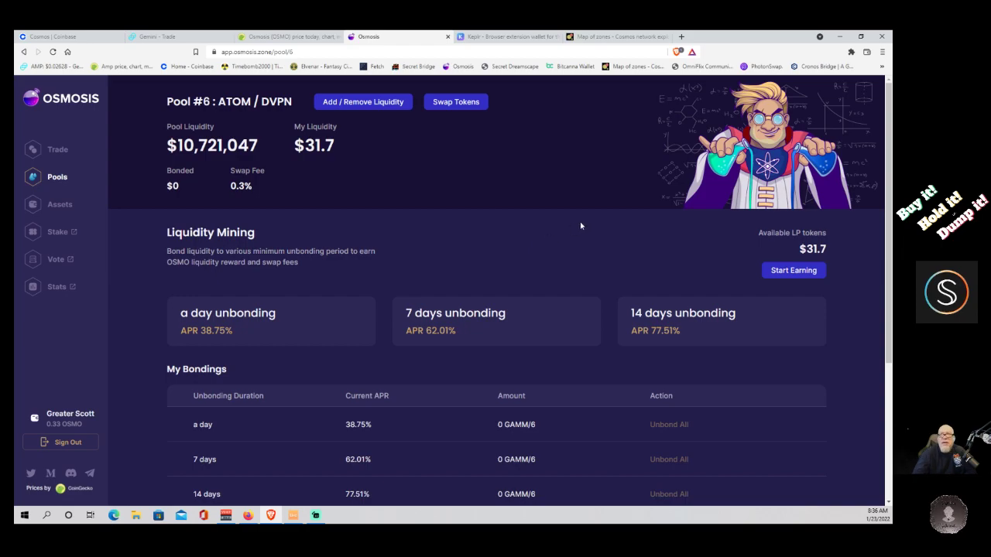
{"action": "left_click_drag", "start_coordinate": [225, 189], "coordinate": [268, 188]}
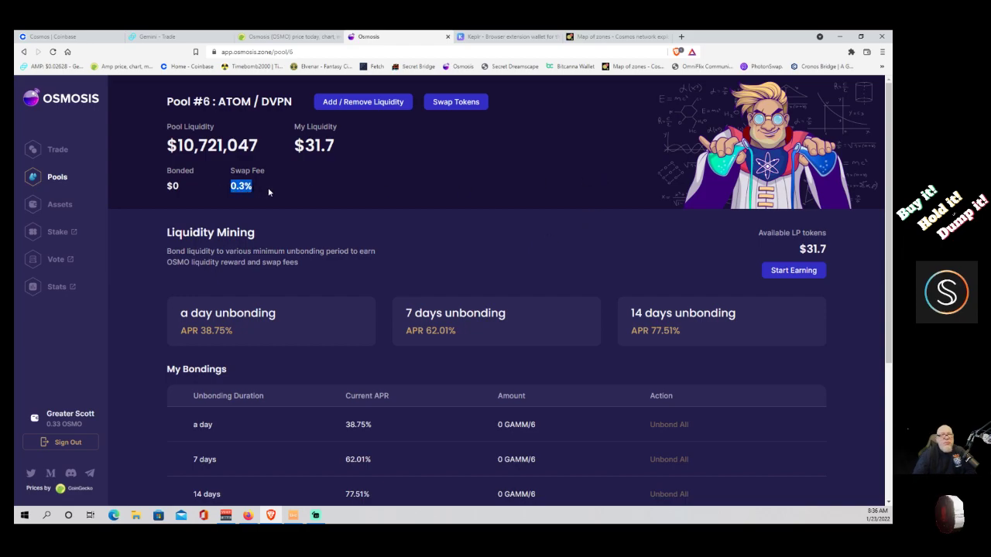
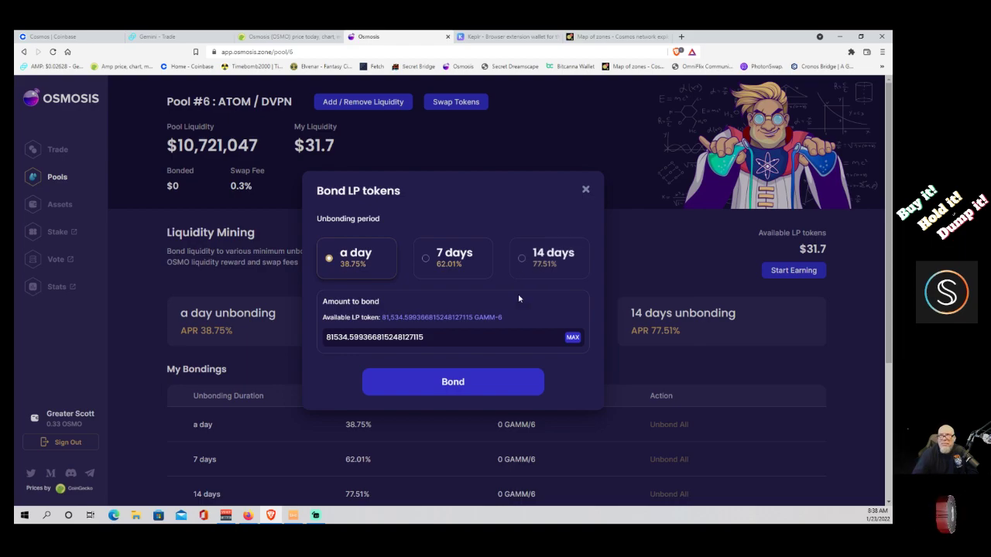
{"action": "left_click", "coordinate": [449, 382]}
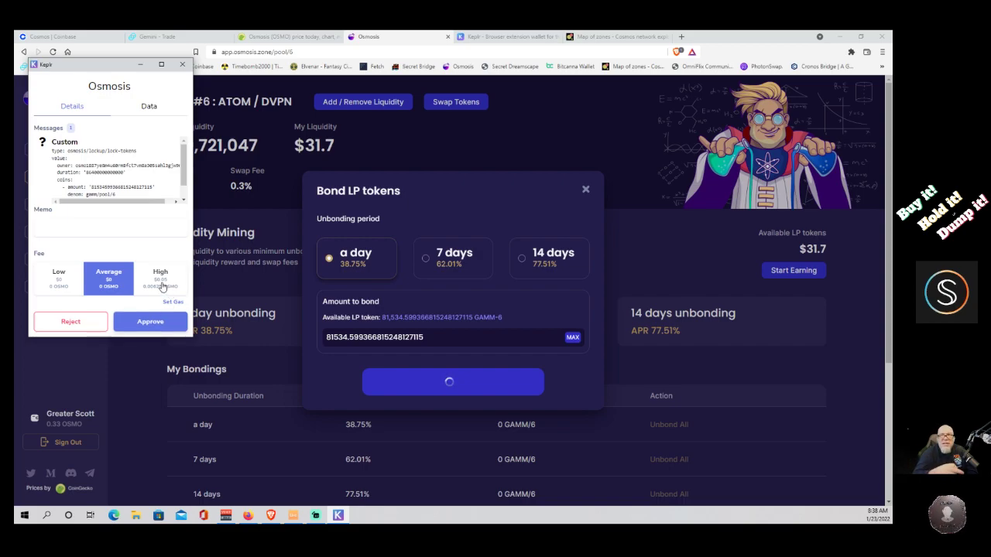
{"action": "left_click", "coordinate": [151, 324]}
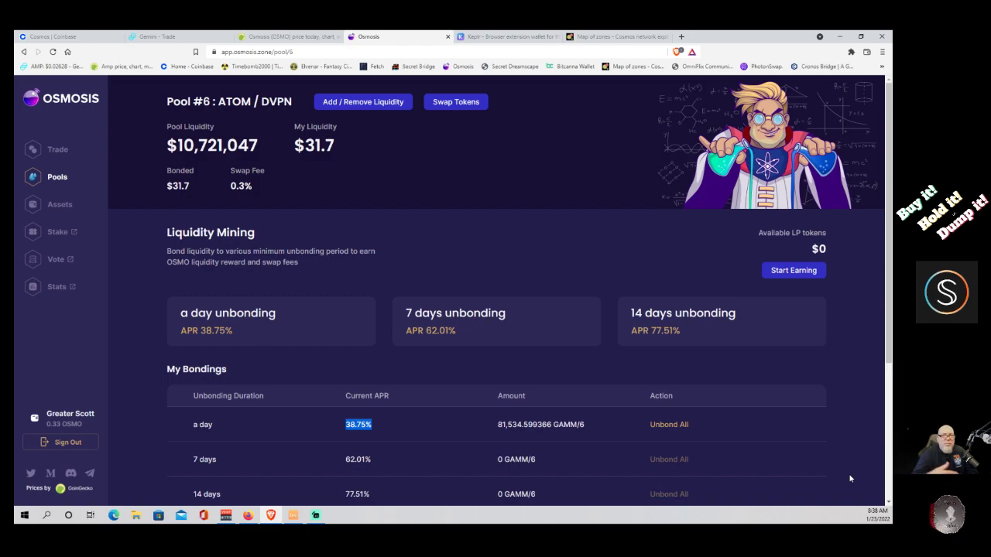
Step: Unbond all LP tokens from the one-day bonding of Pool #6 and approve the transaction in Keplr with the average fee
{"action": "scroll", "coordinate": [860, 427], "scroll_direction": "down", "scroll_amount": 2}
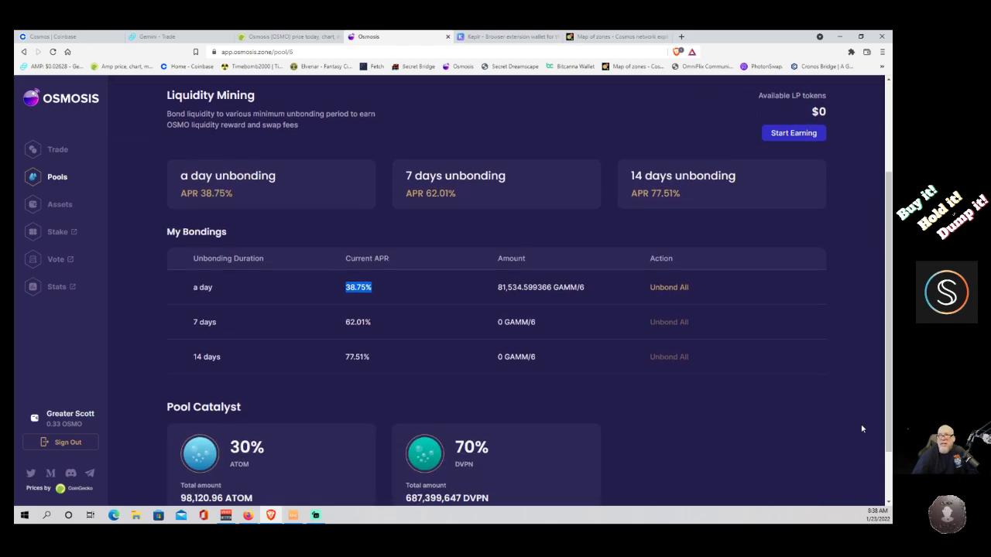
{"action": "scroll", "coordinate": [861, 428], "scroll_direction": "down", "scroll_amount": 1}
{"action": "left_click", "coordinate": [673, 241]}
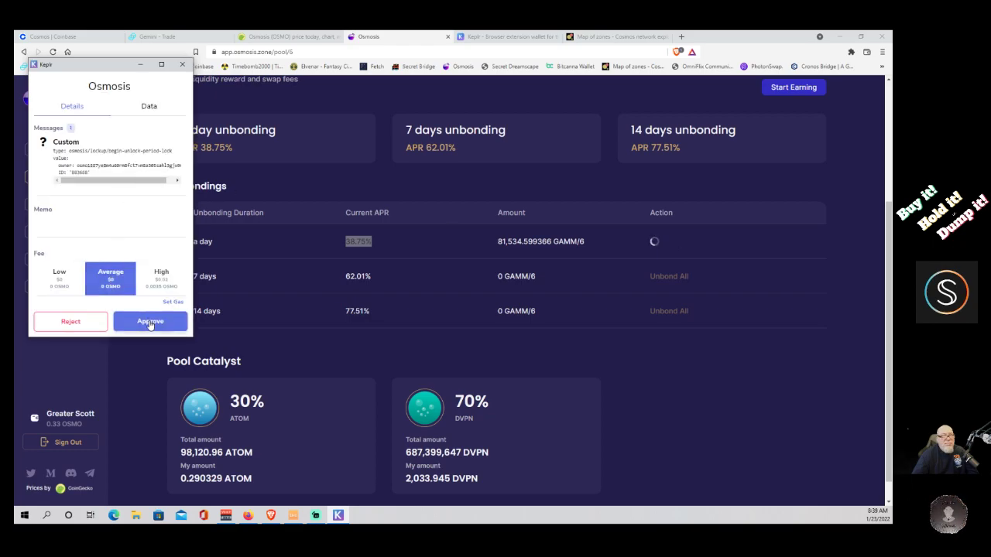
{"action": "left_click", "coordinate": [150, 322]}
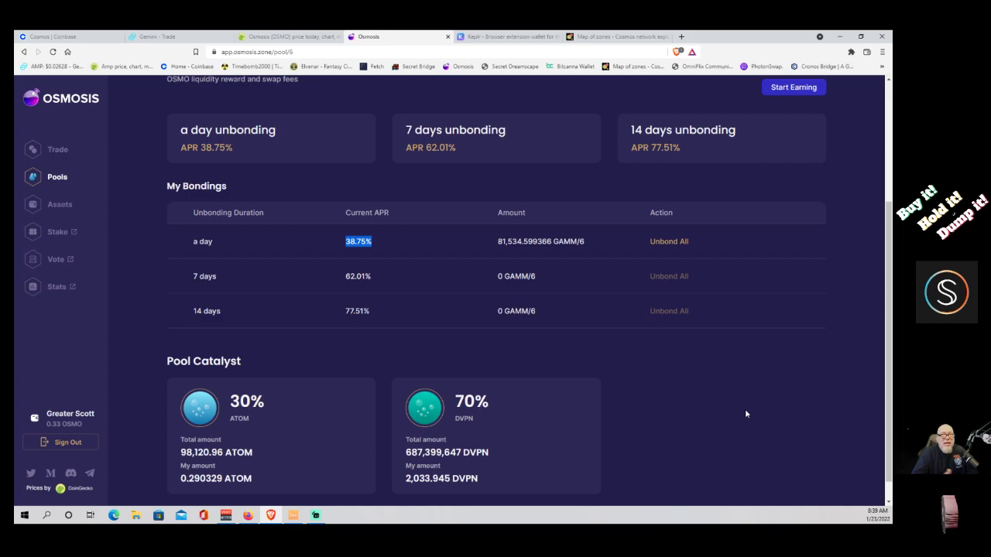
Step: Reload the Pool #6 page and check the unbonding entry's completion time and the bonded amount
{"action": "scroll", "coordinate": [746, 412], "scroll_direction": "down", "scroll_amount": 1}
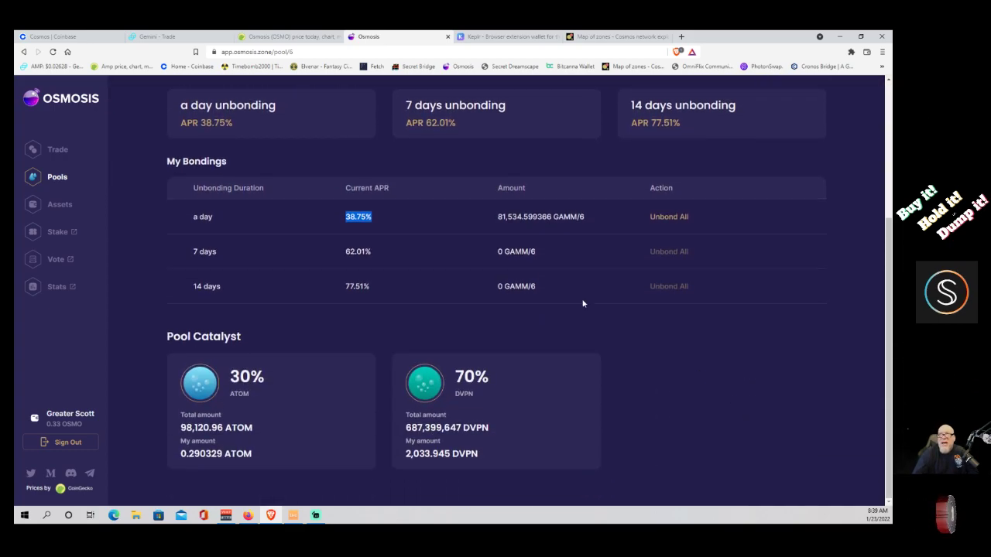
{"action": "left_click", "coordinate": [53, 51]}
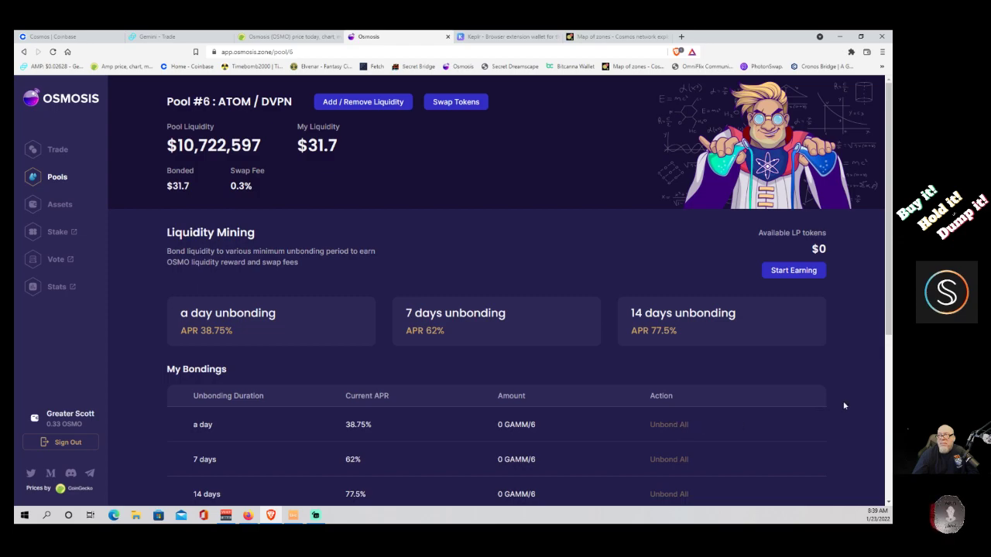
{"action": "scroll", "coordinate": [845, 405], "scroll_direction": "down", "scroll_amount": 2}
{"action": "scroll", "coordinate": [845, 405], "scroll_direction": "down", "scroll_amount": 2}
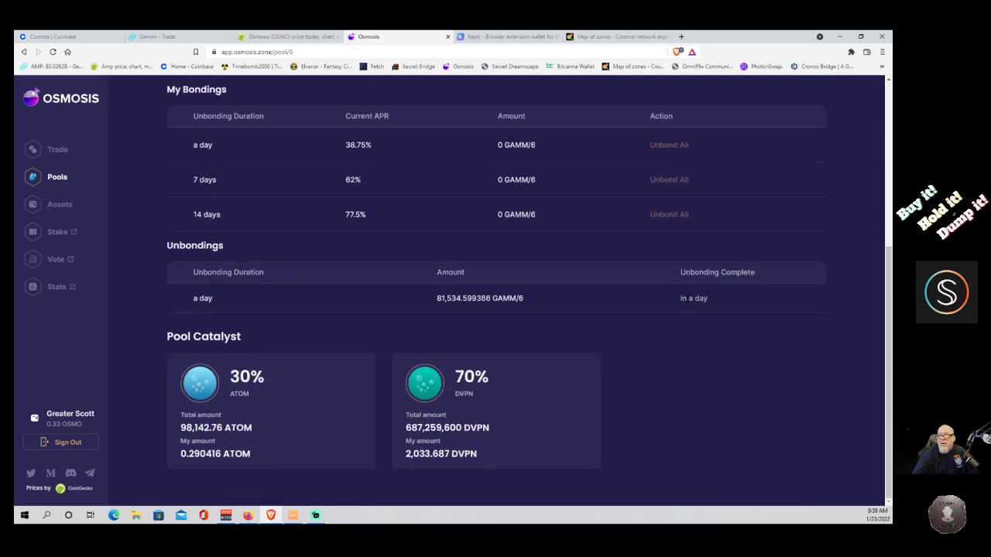
{"action": "left_click_drag", "start_coordinate": [680, 298], "coordinate": [738, 304]}
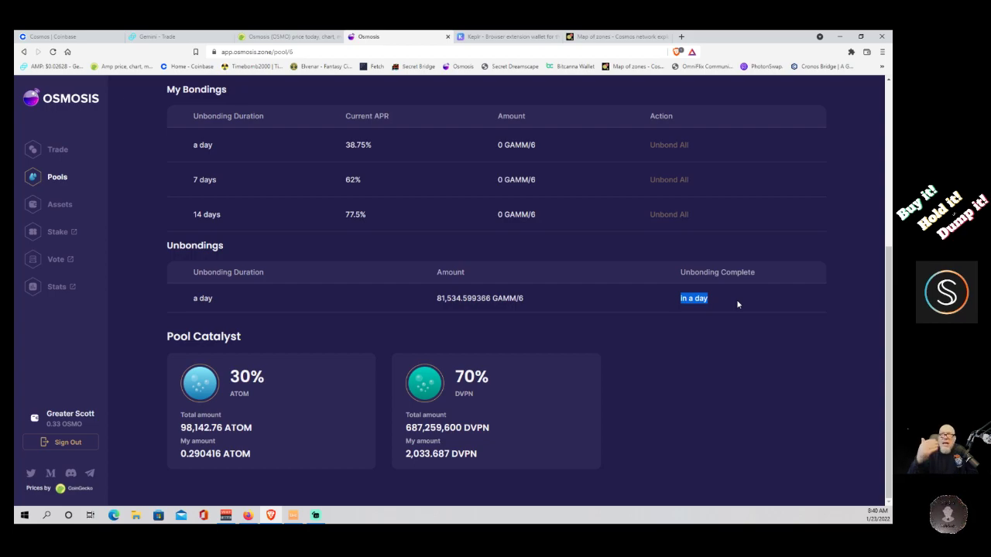
{"action": "scroll", "coordinate": [738, 305], "scroll_direction": "up", "scroll_amount": 3}
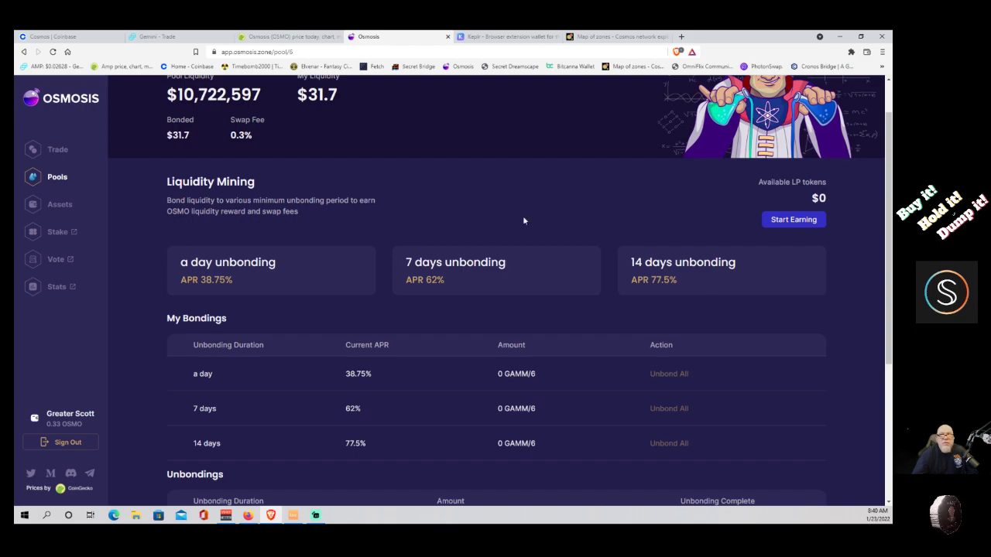
{"action": "left_click_drag", "start_coordinate": [194, 138], "coordinate": [165, 139]}
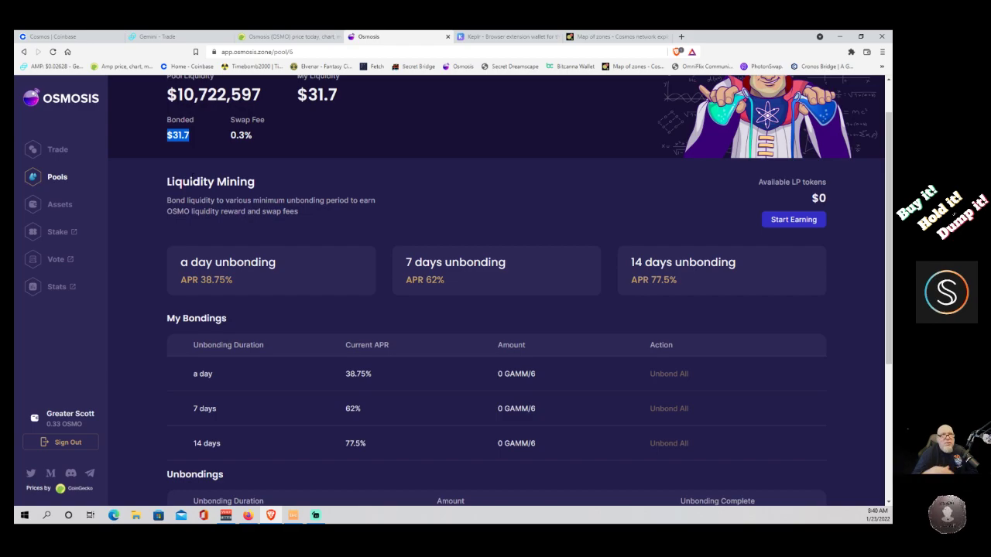
Step: Review the asset balances to see which tokens are available for another swap
{"action": "left_click", "coordinate": [59, 205]}
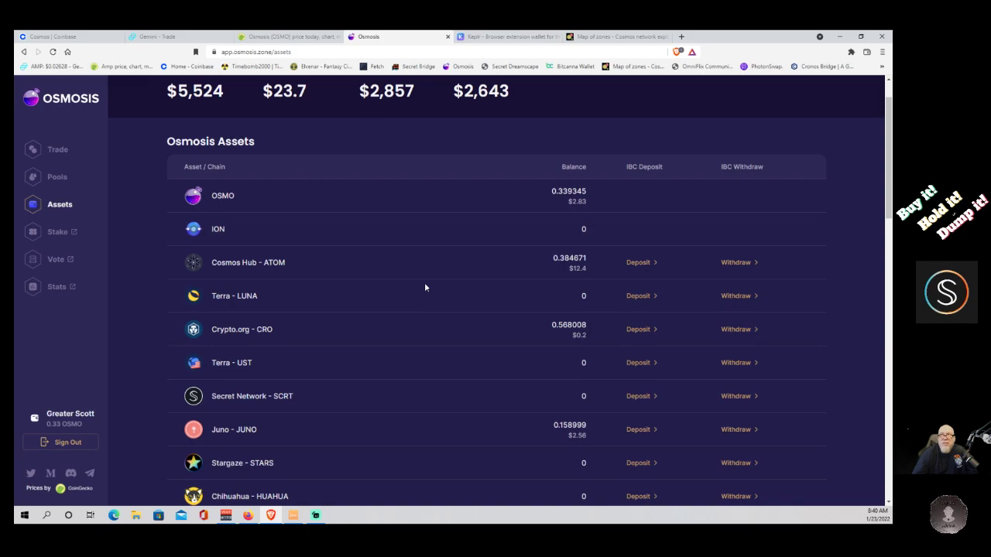
{"action": "scroll", "coordinate": [424, 287], "scroll_direction": "down", "scroll_amount": 2}
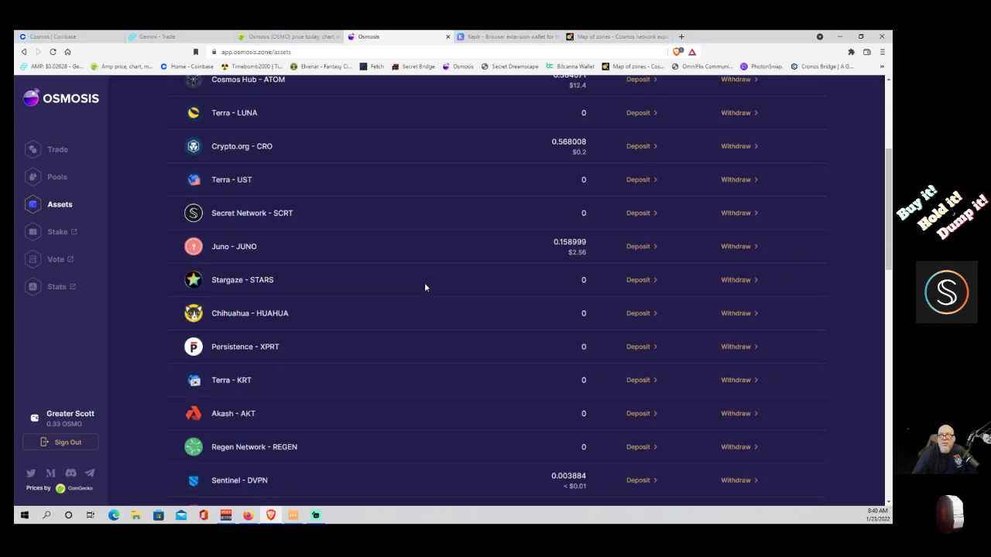
{"action": "scroll", "coordinate": [425, 287], "scroll_direction": "up", "scroll_amount": 2}
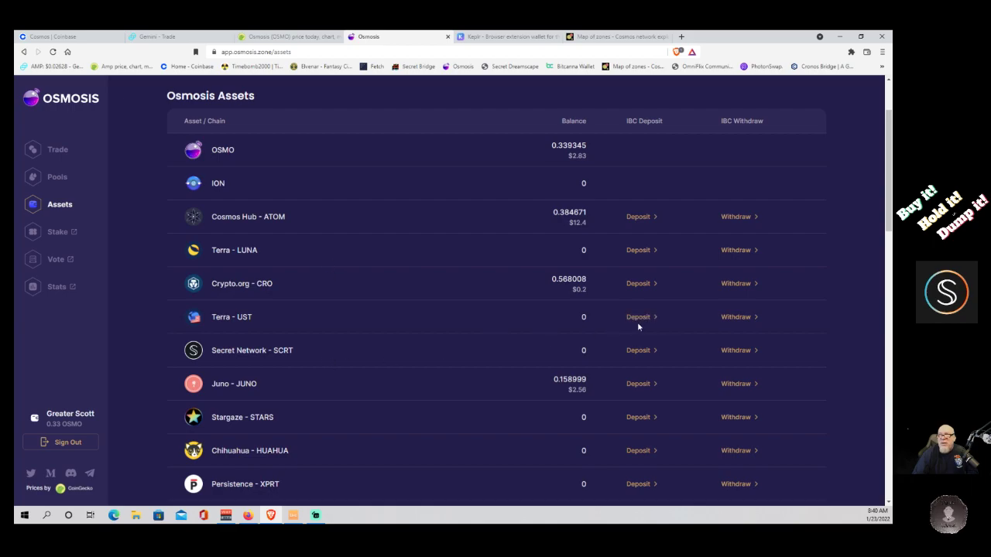
Step: Swap half of the available ATOM, 0.192335, for UST, approve it in Keplr, and check the Terra UST balance among the assets
{"action": "left_click", "coordinate": [70, 150]}
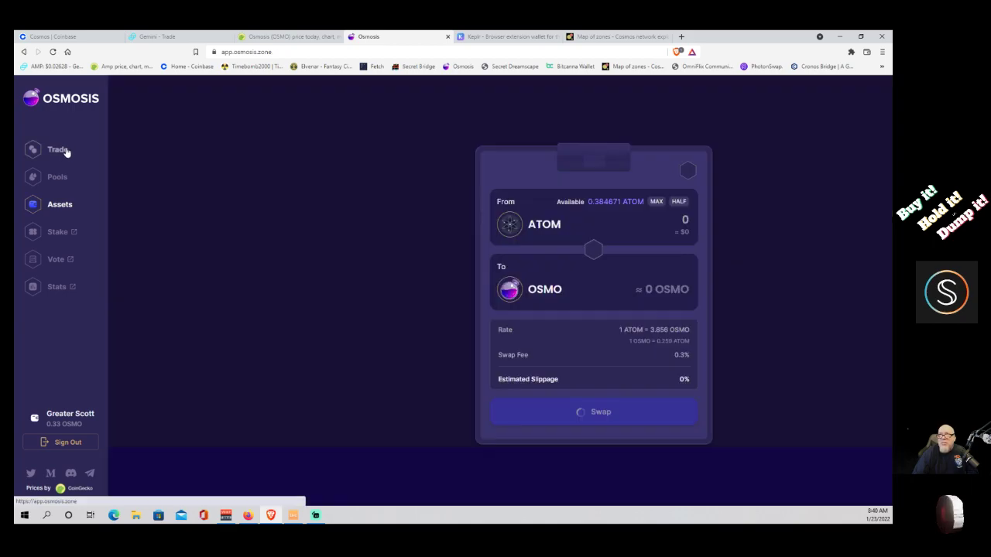
{"action": "left_click", "coordinate": [562, 295]}
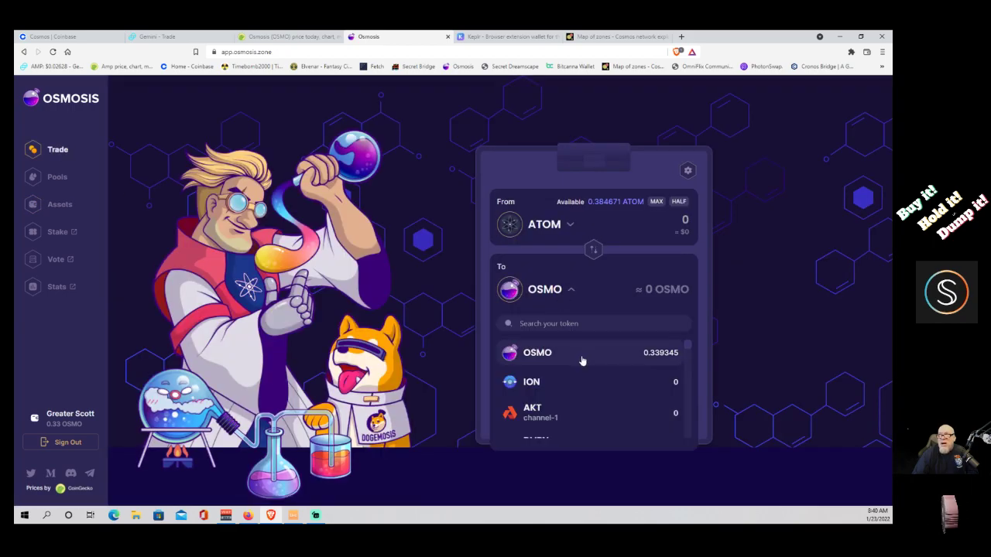
{"action": "scroll", "coordinate": [581, 380], "scroll_direction": "down", "scroll_amount": 1}
{"action": "scroll", "coordinate": [580, 379], "scroll_direction": "down", "scroll_amount": 5}
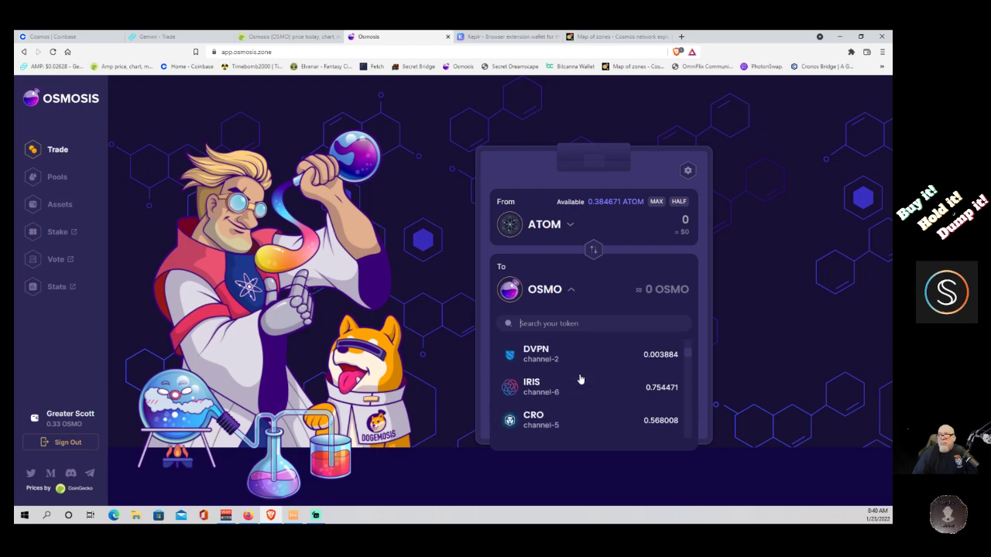
{"action": "scroll", "coordinate": [580, 380], "scroll_direction": "down", "scroll_amount": 6}
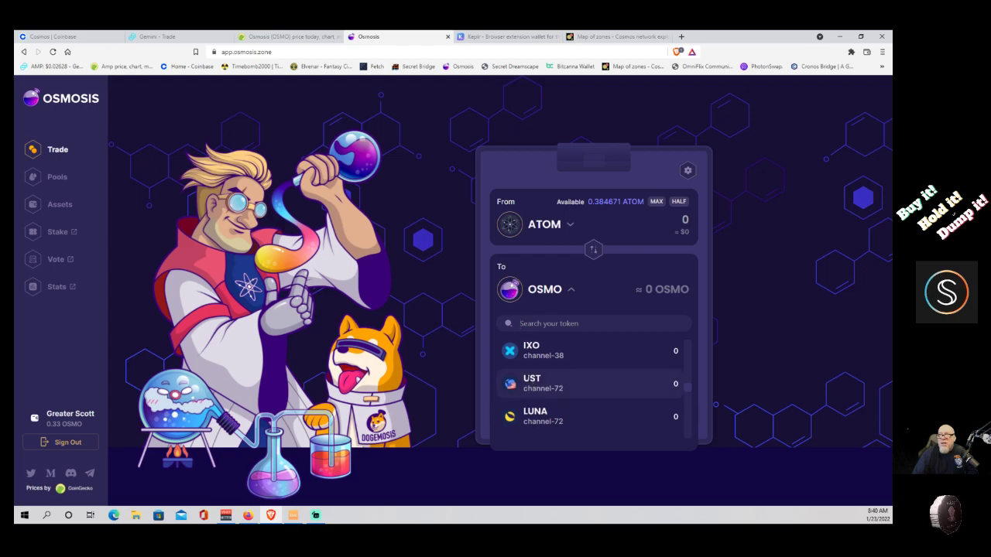
{"action": "left_click", "coordinate": [581, 379]}
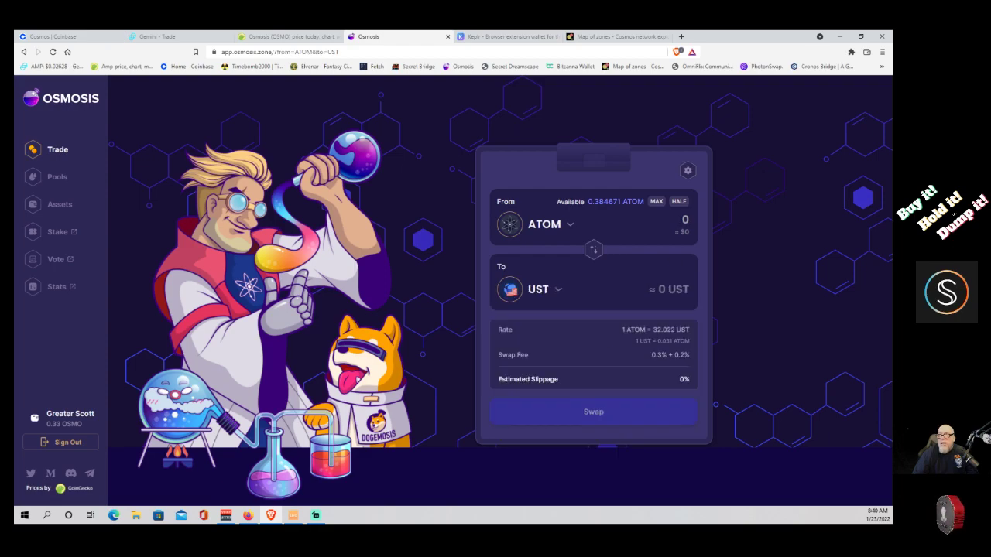
{"action": "left_click", "coordinate": [679, 201]}
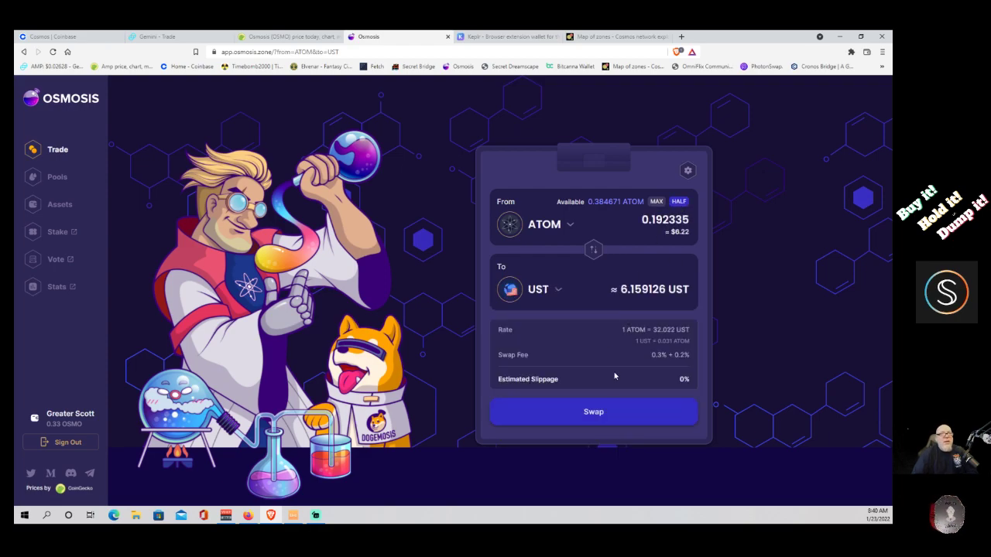
{"action": "left_click", "coordinate": [590, 421]}
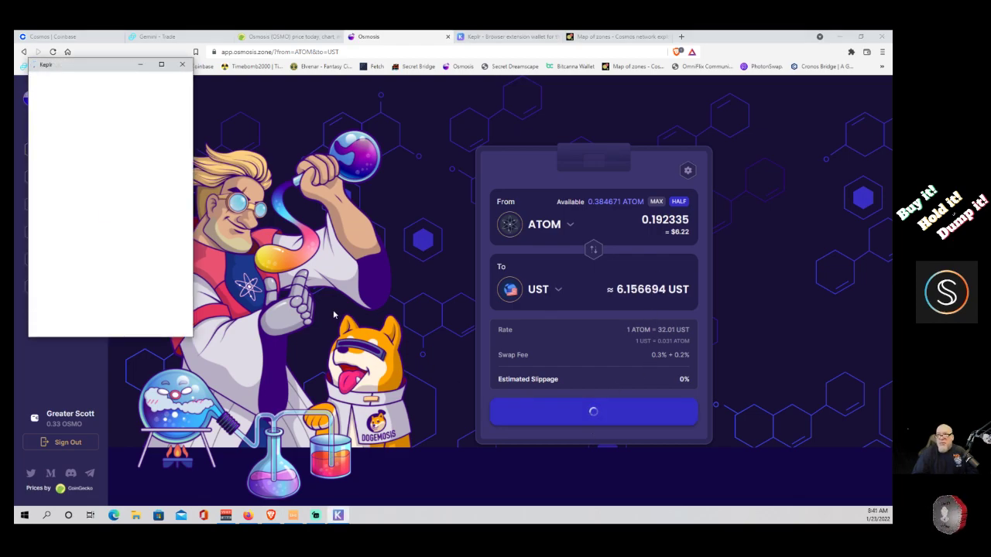
{"action": "left_click", "coordinate": [145, 328]}
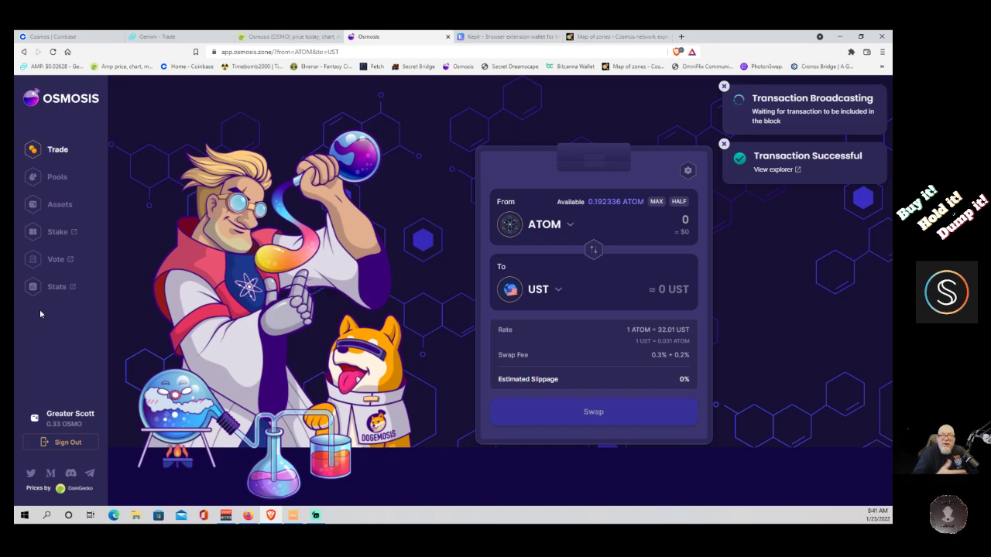
{"action": "left_click", "coordinate": [60, 206]}
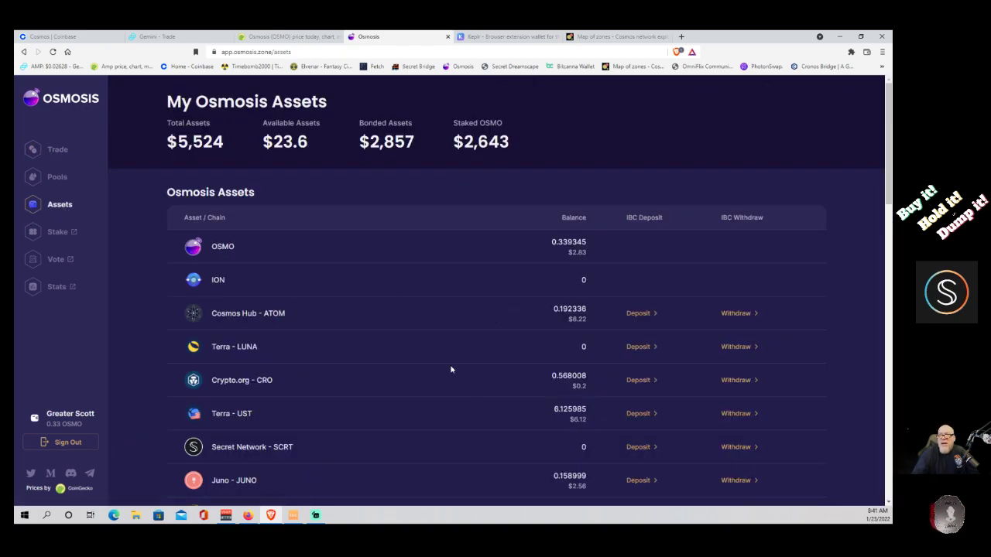
{"action": "left_click_drag", "start_coordinate": [556, 408], "coordinate": [596, 426]}
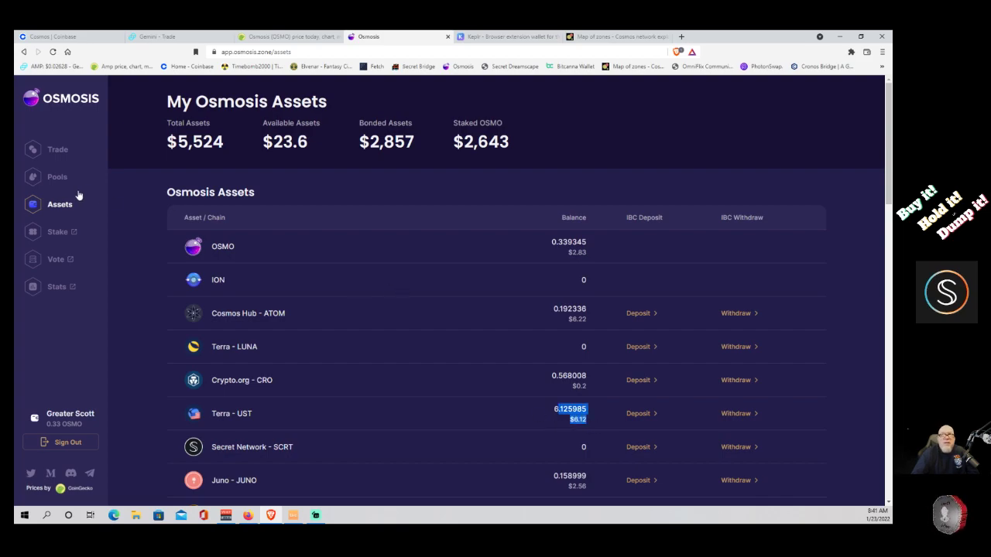
Step: Browse the liquidity pools and open the details of Pool #562, LUNA/UST
{"action": "left_click", "coordinate": [54, 180]}
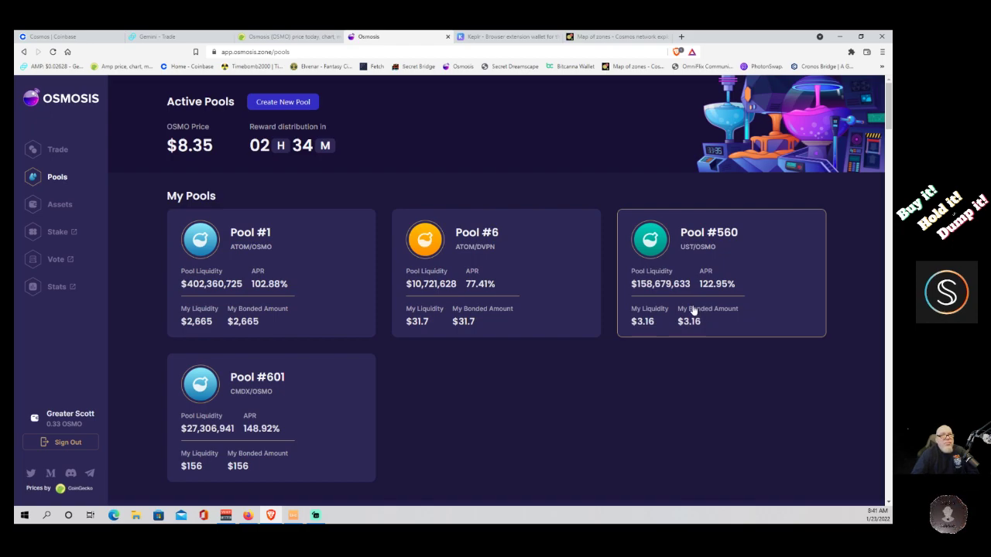
{"action": "scroll", "coordinate": [584, 384], "scroll_direction": "down", "scroll_amount": 3}
{"action": "scroll", "coordinate": [584, 385], "scroll_direction": "down", "scroll_amount": 2}
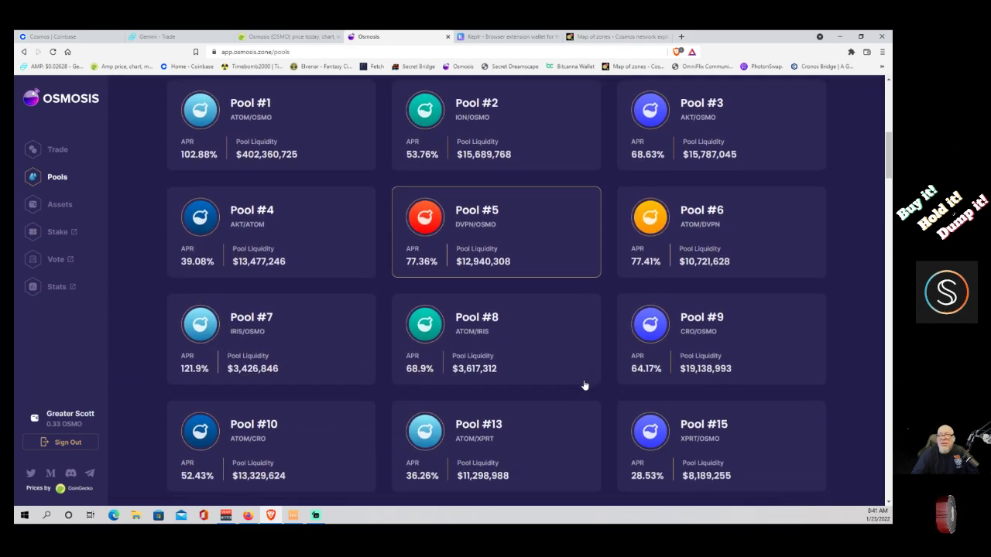
{"action": "scroll", "coordinate": [604, 392], "scroll_direction": "down", "scroll_amount": 2}
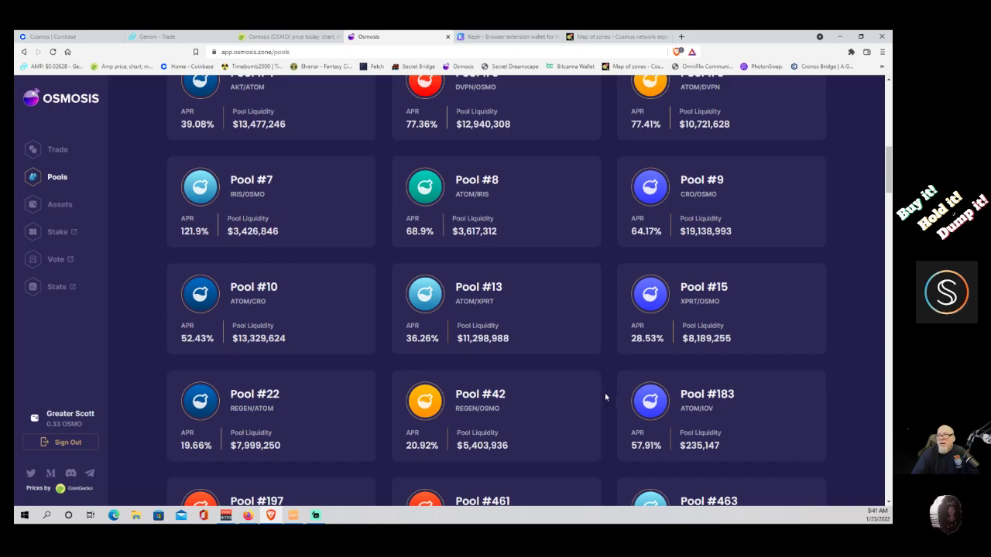
{"action": "scroll", "coordinate": [609, 408], "scroll_direction": "down", "scroll_amount": 3}
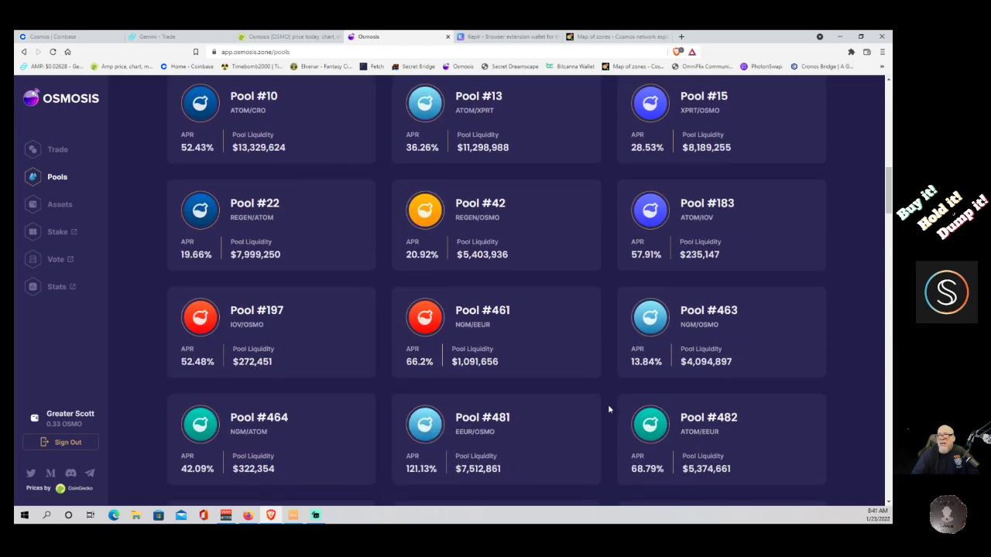
{"action": "scroll", "coordinate": [609, 410], "scroll_direction": "down", "scroll_amount": 2}
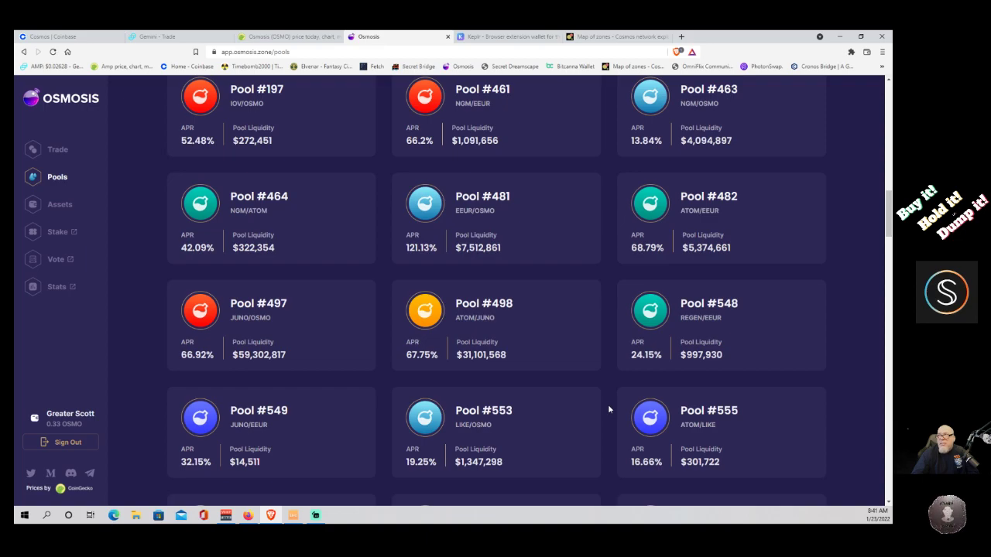
{"action": "scroll", "coordinate": [609, 409], "scroll_direction": "down", "scroll_amount": 2}
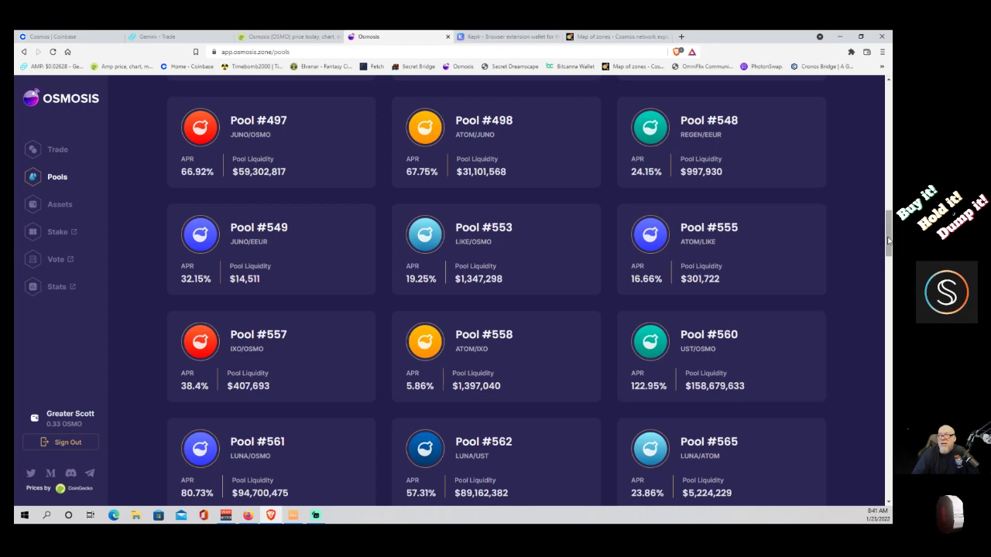
{"action": "left_click_drag", "start_coordinate": [888, 241], "coordinate": [871, 262]}
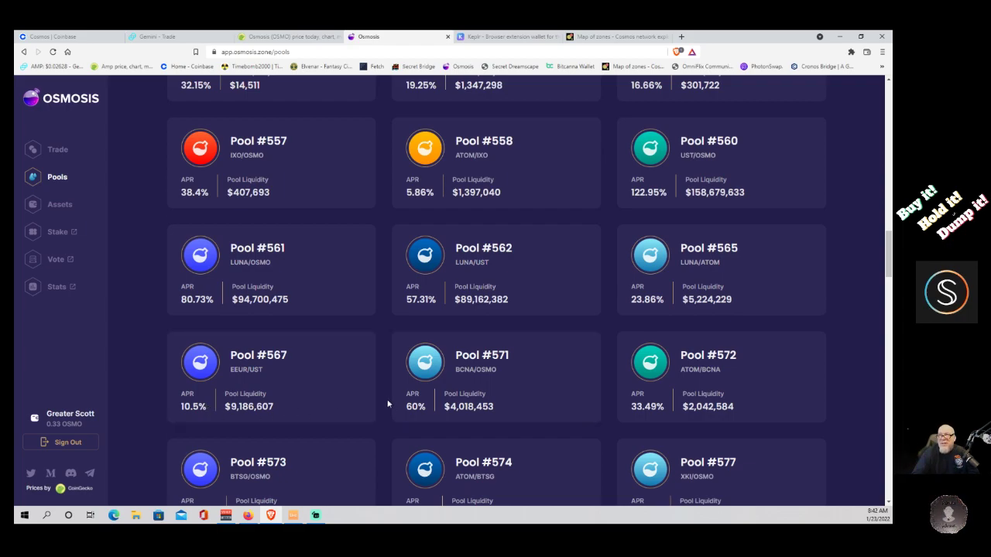
{"action": "left_click", "coordinate": [500, 288]}
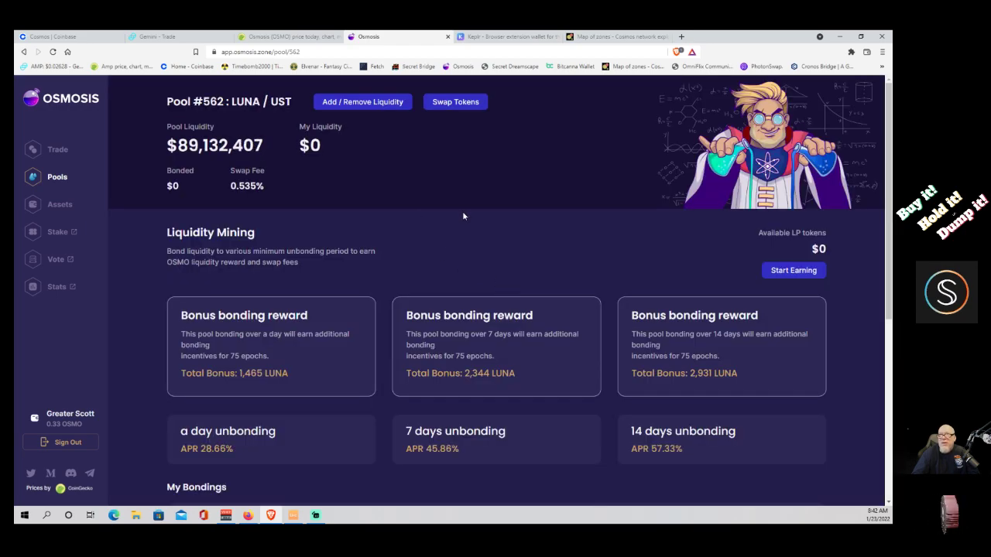
Step: Start adding liquidity to the LUNA/UST pool as a Single Asset LP with UST as the asset
{"action": "left_click", "coordinate": [361, 105]}
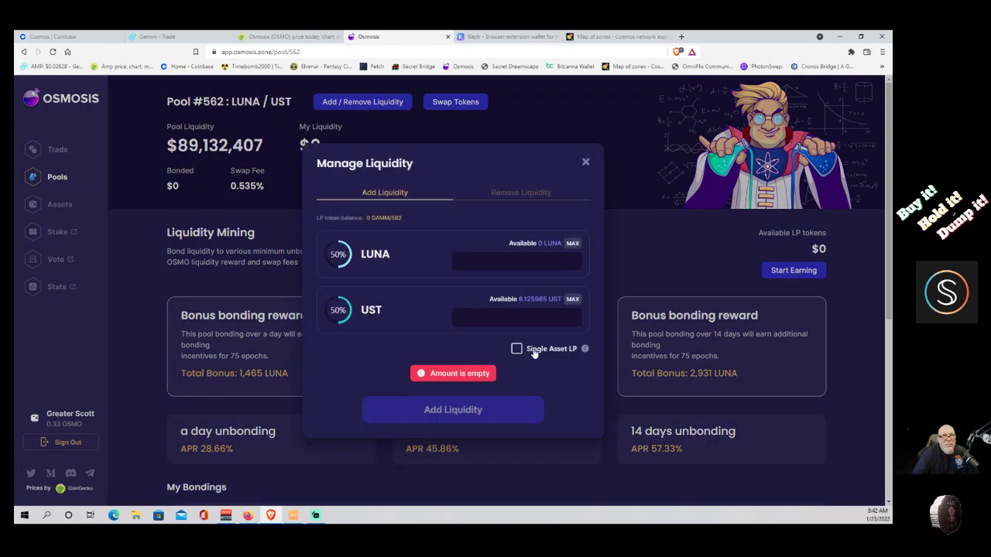
{"action": "mouse_move", "coordinate": [585, 350]}
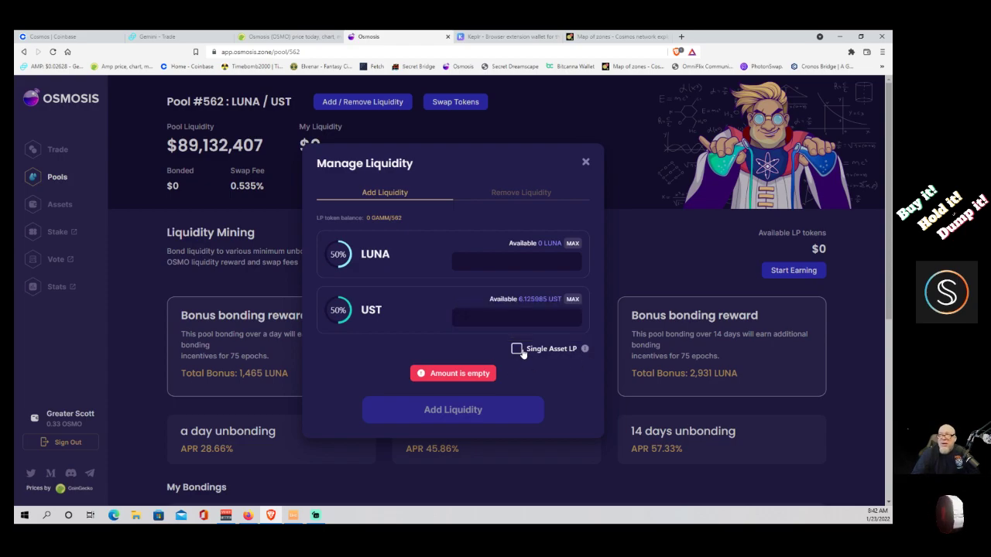
{"action": "left_click", "coordinate": [517, 350]}
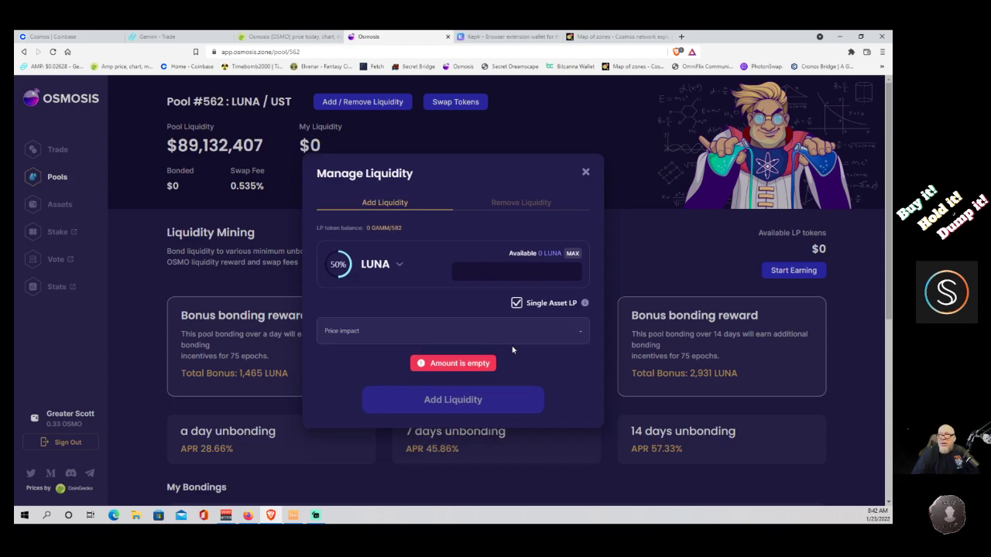
{"action": "left_click", "coordinate": [397, 266]}
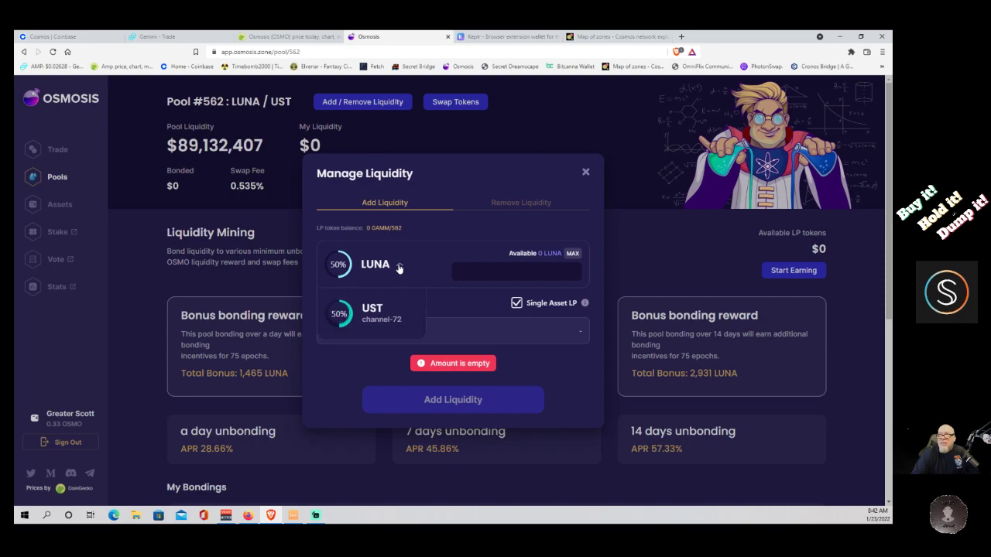
{"action": "left_click", "coordinate": [378, 312]}
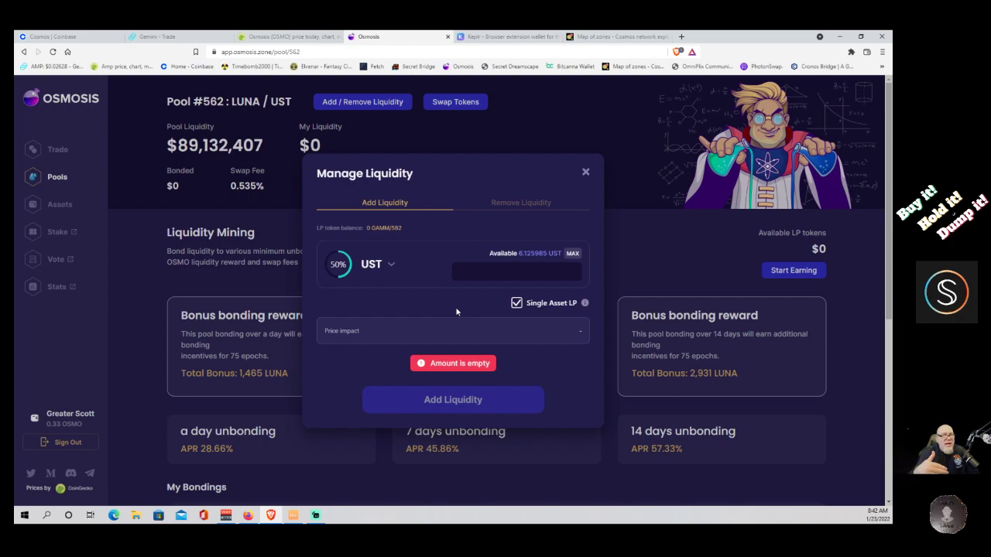
Step: Add 6 UST as liquidity to the pool, approve the transaction in Keplr, and check the My Liquidity value
{"action": "left_click", "coordinate": [573, 254]}
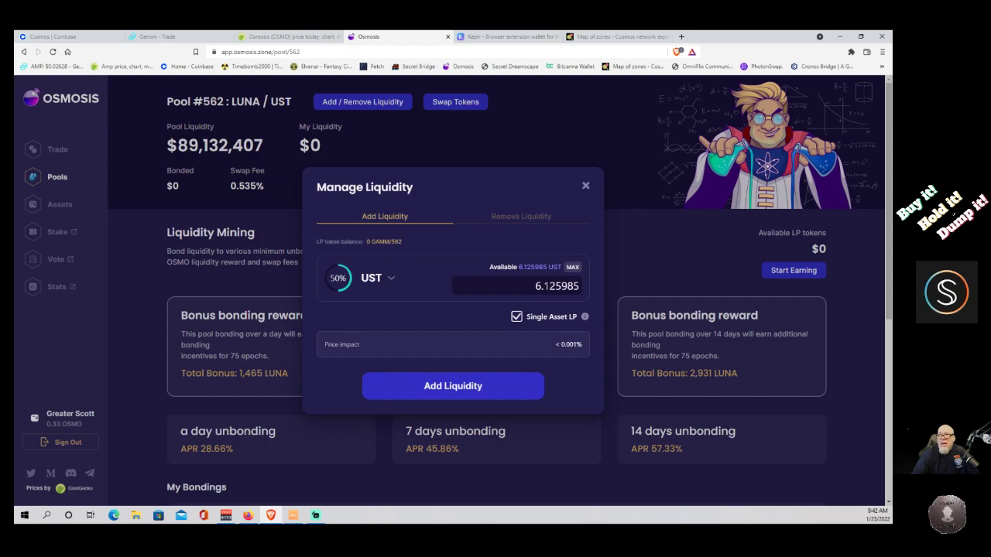
{"action": "left_click_drag", "start_coordinate": [546, 286], "coordinate": [606, 296]}
{"action": "key", "text": "BackSpace"}
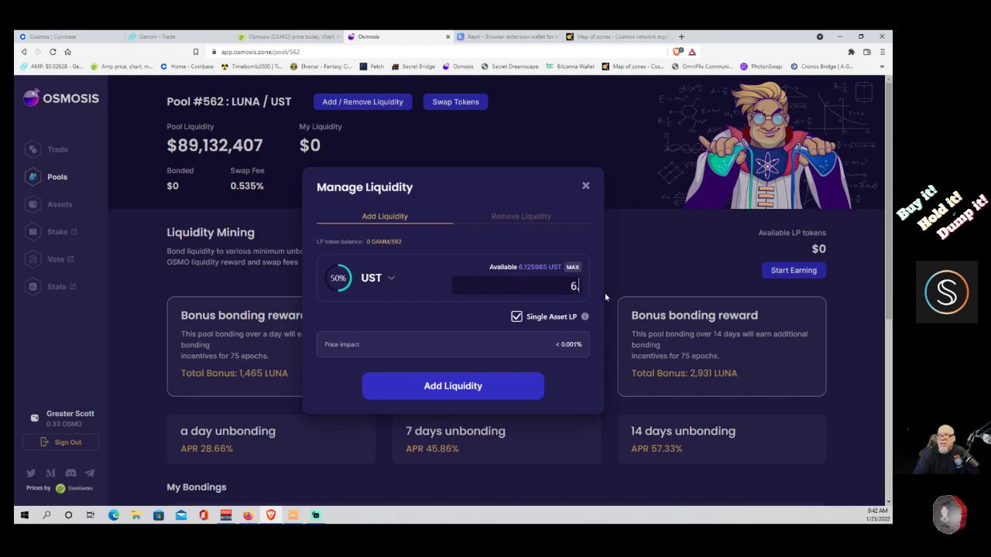
{"action": "key", "text": "BackSpace"}
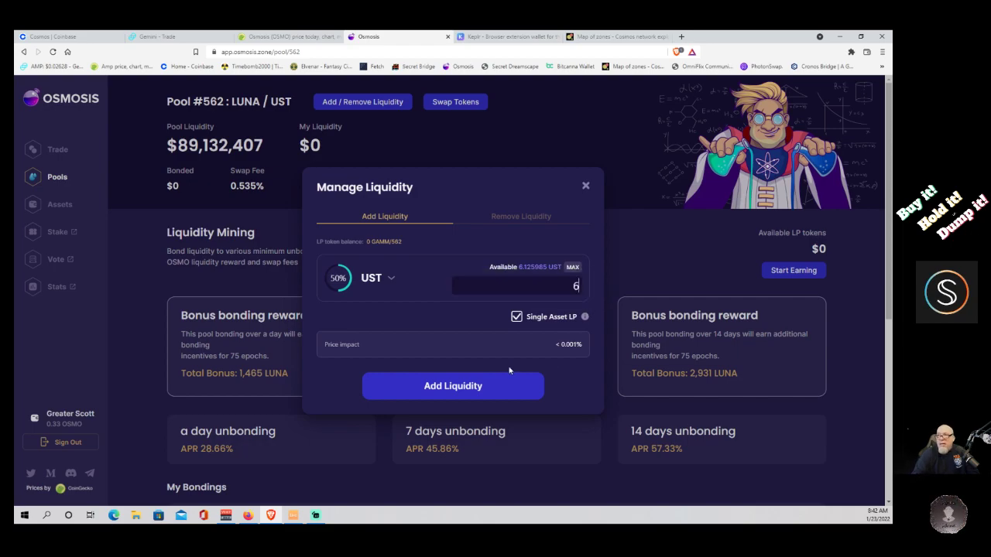
{"action": "left_click", "coordinate": [463, 386]}
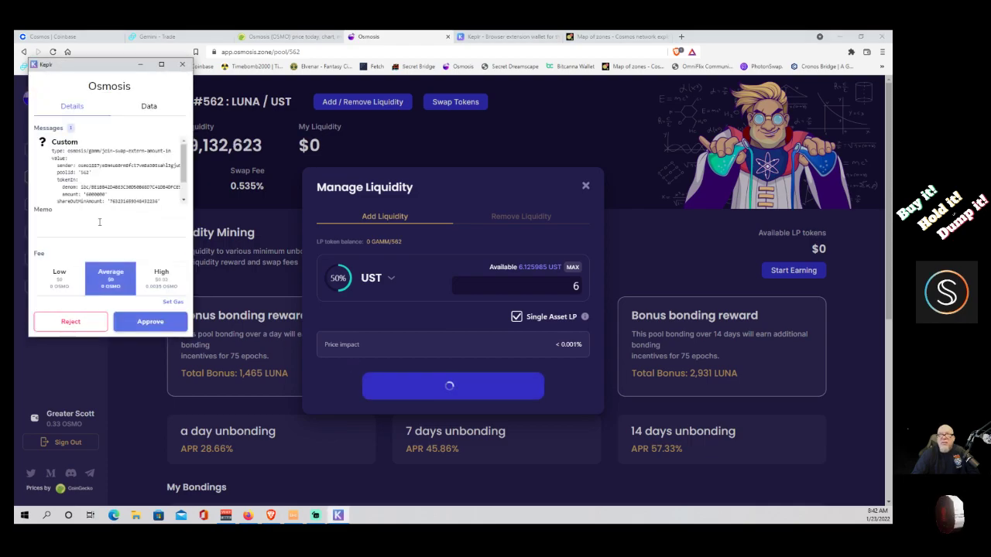
{"action": "left_click", "coordinate": [147, 321]}
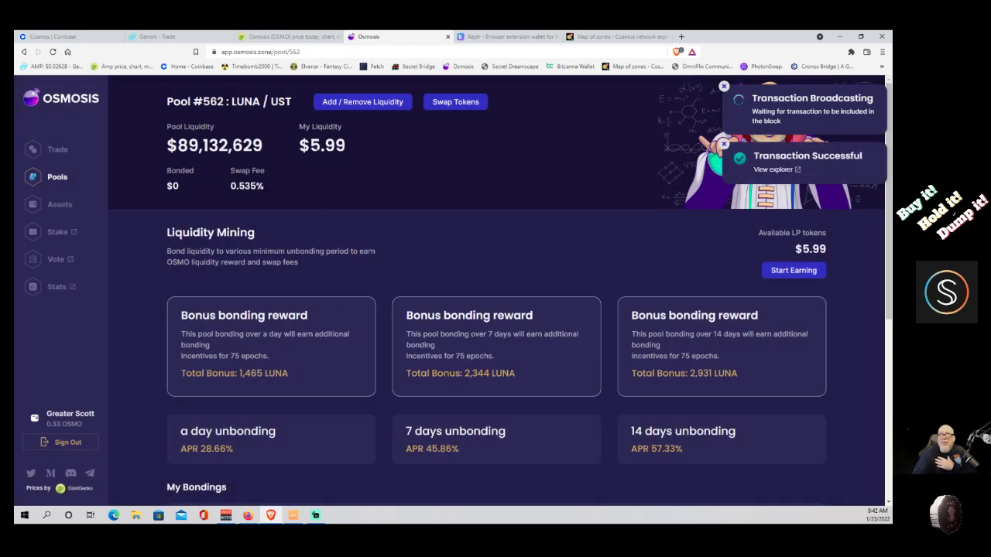
{"action": "left_click_drag", "start_coordinate": [310, 145], "coordinate": [356, 153]}
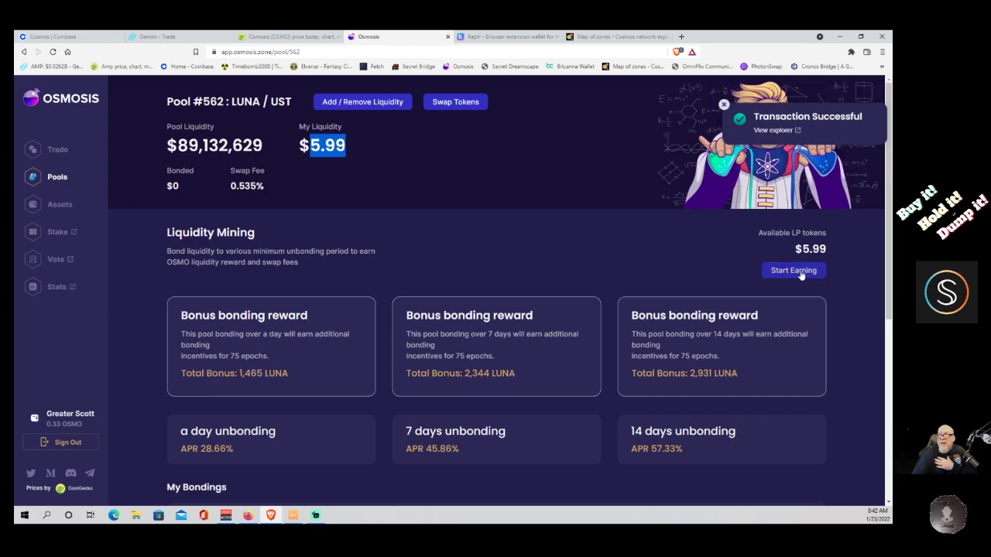
Step: Bond the maximum available Pool #562 LP tokens with the one-day unbonding period and approve it in Keplr
{"action": "left_click", "coordinate": [798, 271]}
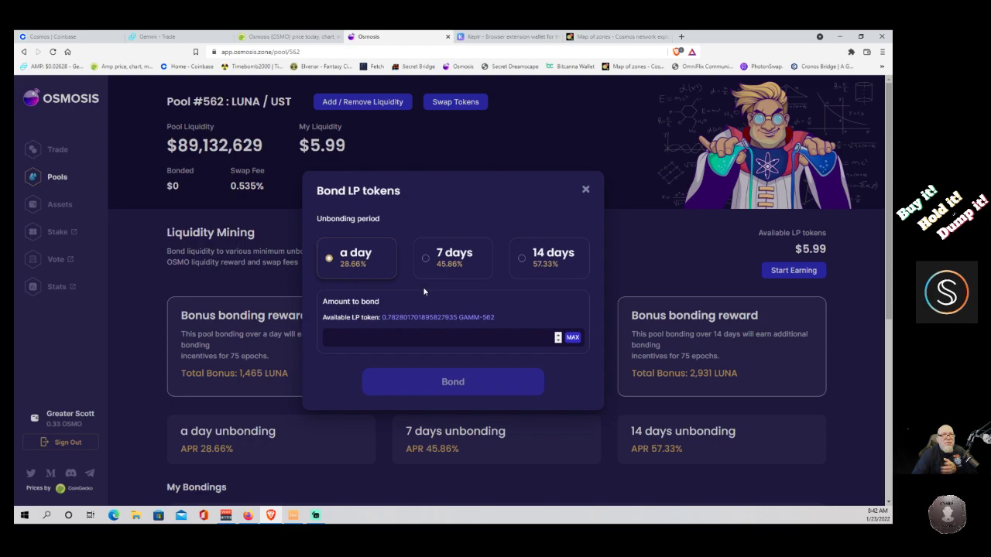
{"action": "left_click", "coordinate": [573, 338]}
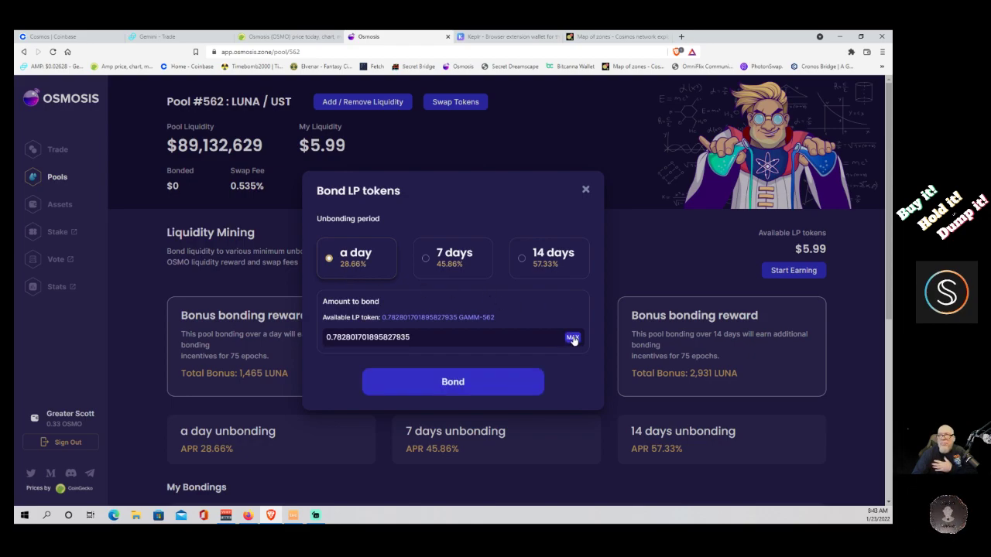
{"action": "left_click", "coordinate": [476, 381]}
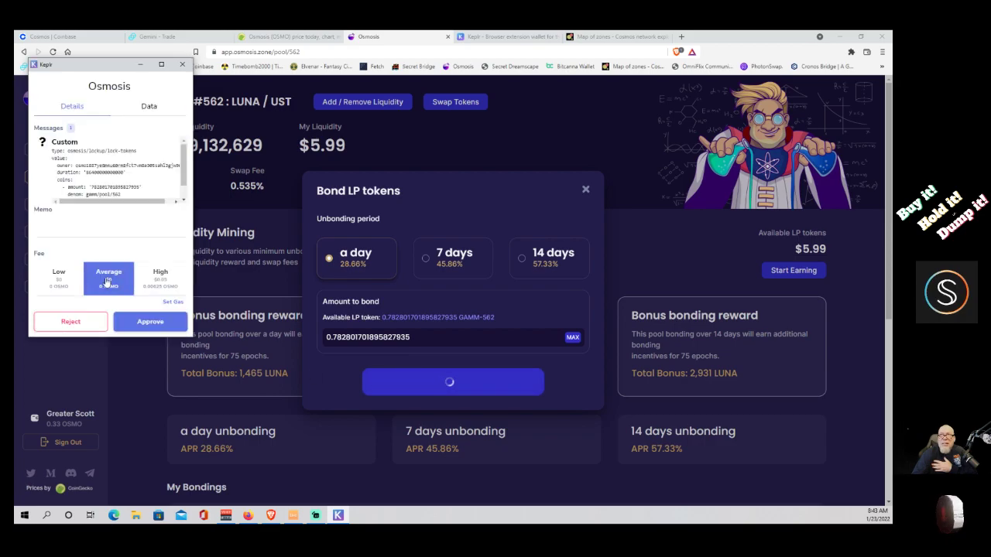
{"action": "left_click", "coordinate": [151, 323]}
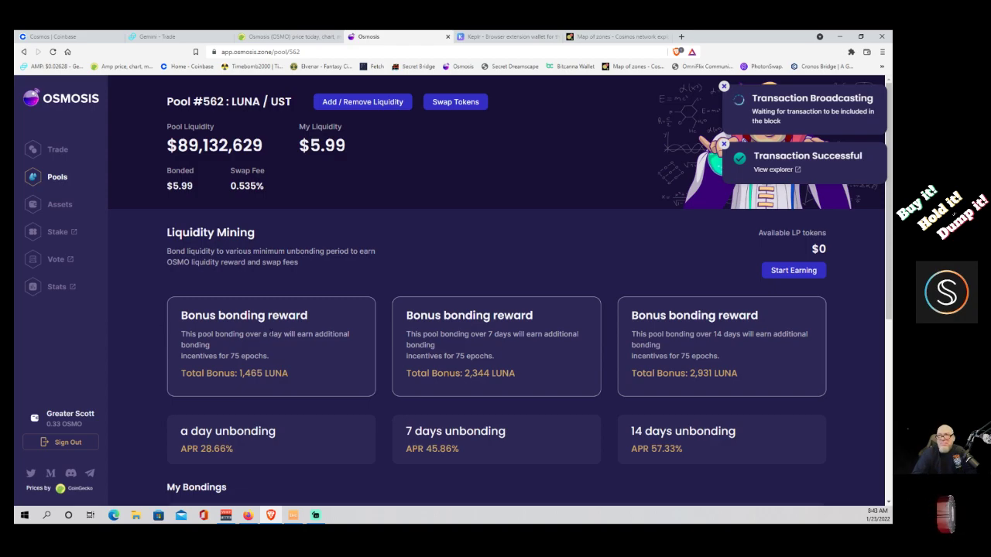
Step: Unbond all LP tokens of the one-day bonding, approve it in Keplr, and check when the unbonding completes
{"action": "scroll", "coordinate": [842, 357], "scroll_direction": "down", "scroll_amount": 5}
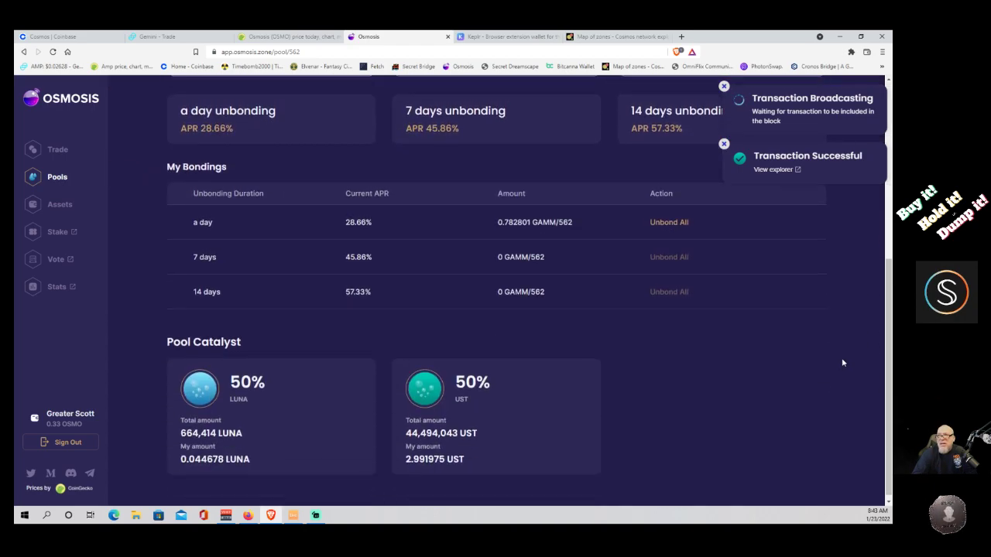
{"action": "left_click", "coordinate": [667, 223]}
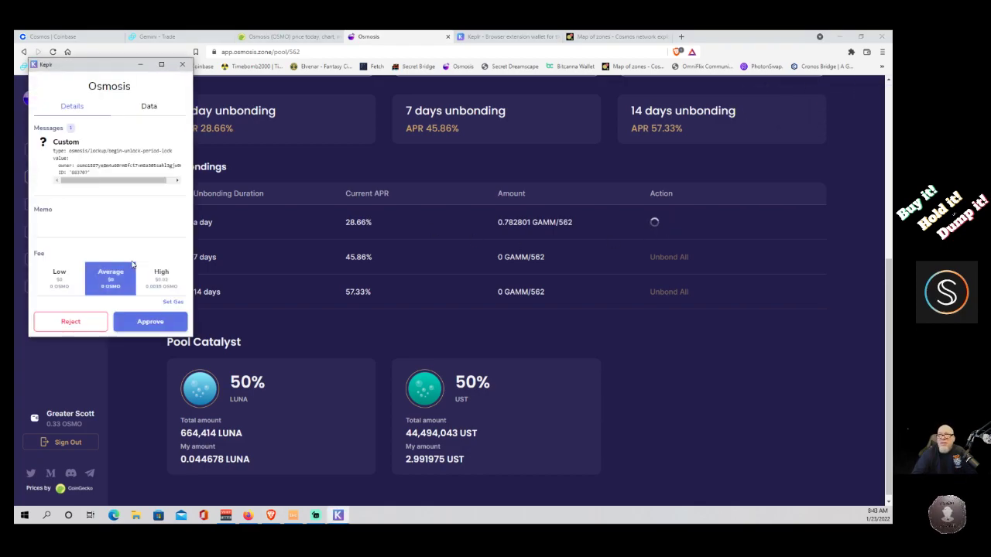
{"action": "left_click", "coordinate": [144, 325]}
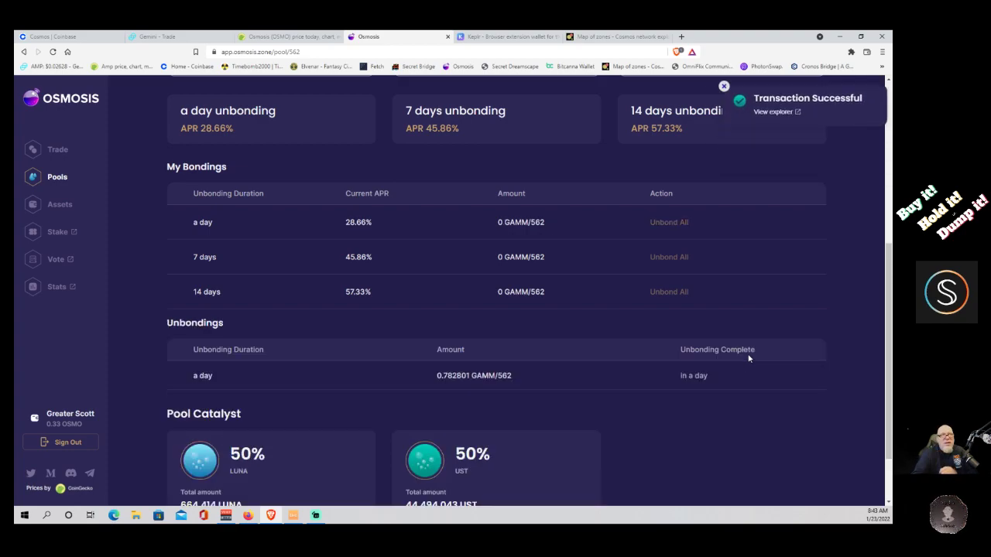
{"action": "double_click", "coordinate": [683, 376]}
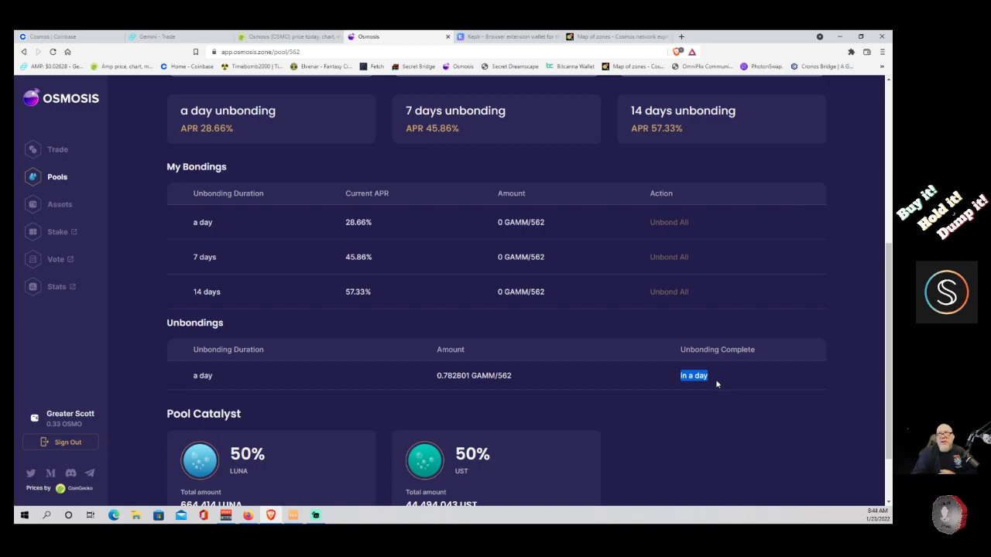
Step: Return to the pools overview and review the liquidity and bonded amounts under My Pools
{"action": "left_click", "coordinate": [57, 176]}
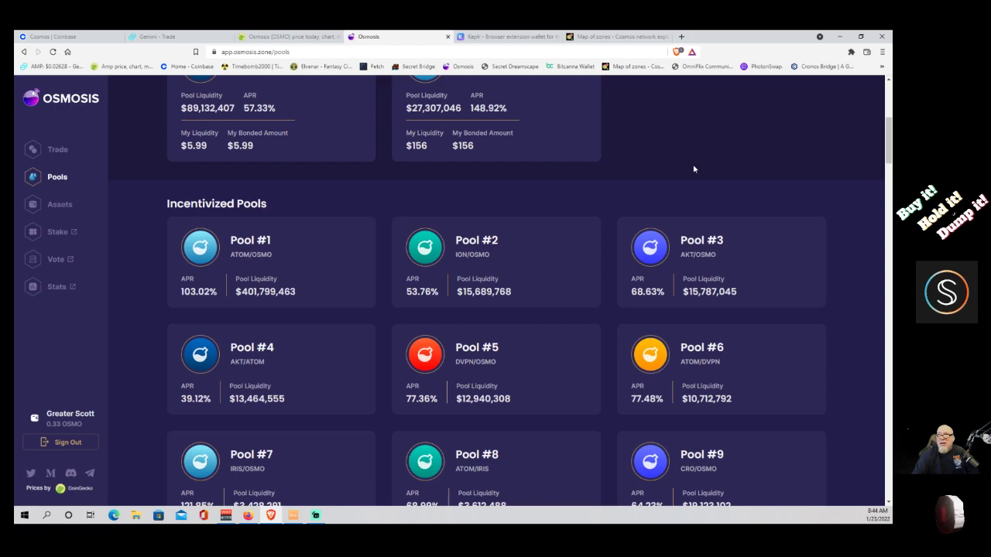
{"action": "scroll", "coordinate": [705, 178], "scroll_direction": "up", "scroll_amount": 5}
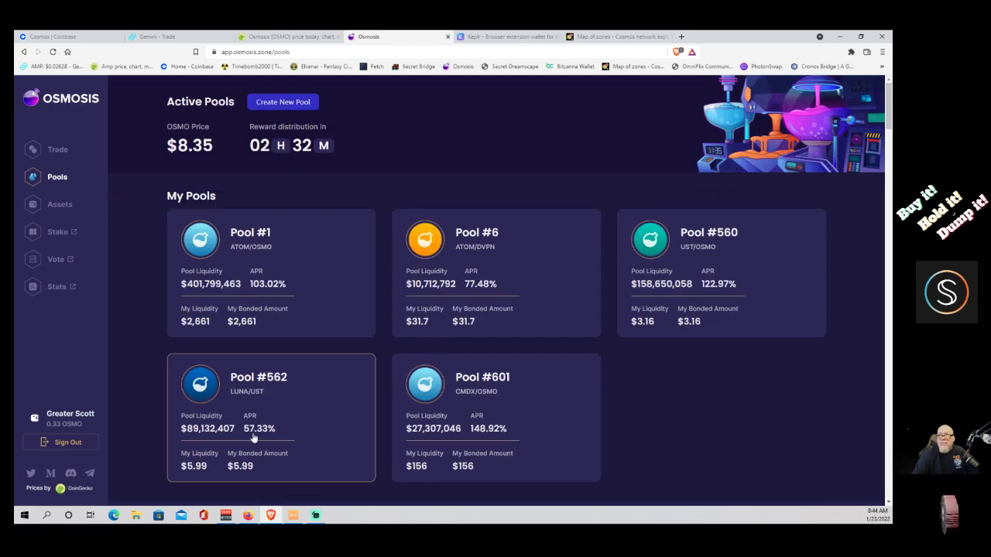